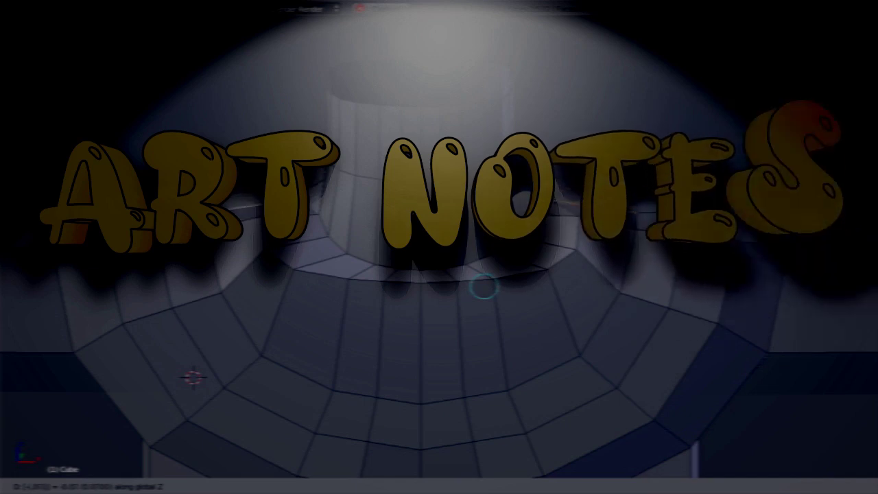
Select the two front faces on each side of the neck base and scale them by 1.15.
key(s)
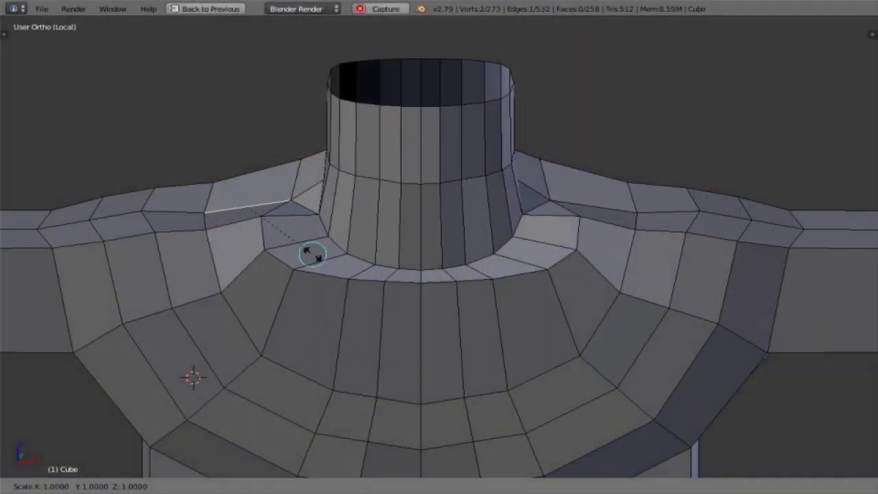
key(Escape)
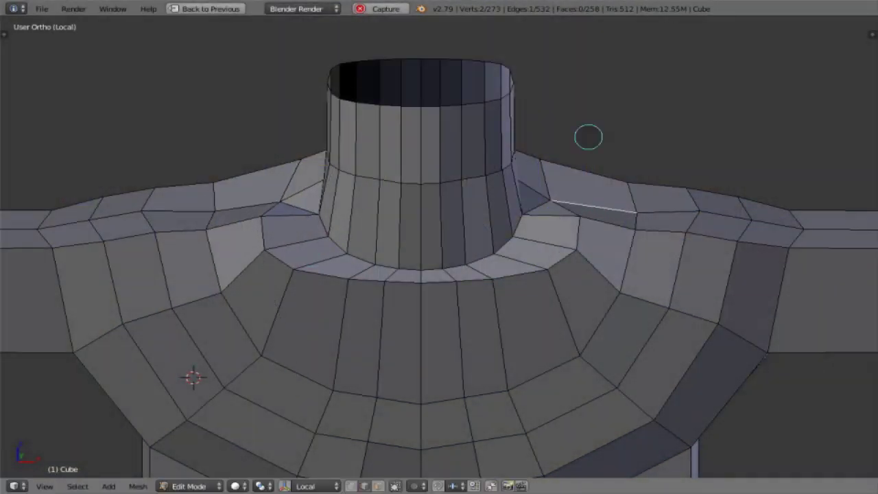
key(shift+ctrl+m)
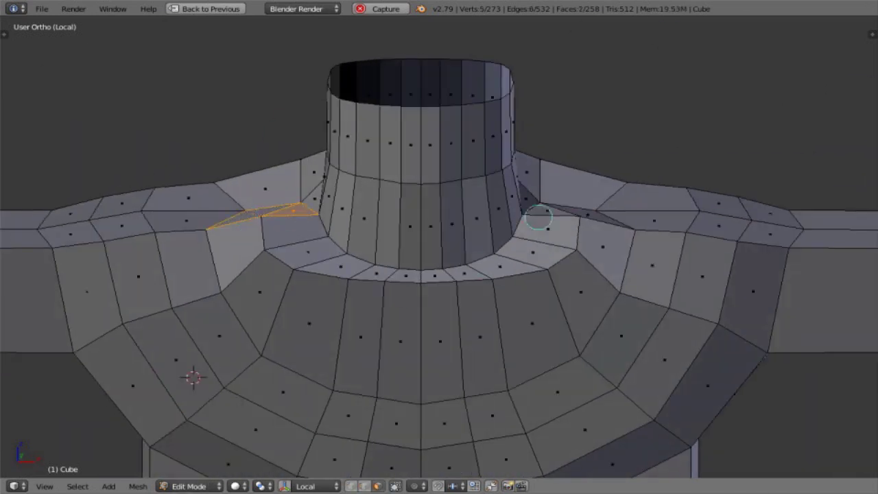
alt+click(576, 236)
alt+click(298, 233)
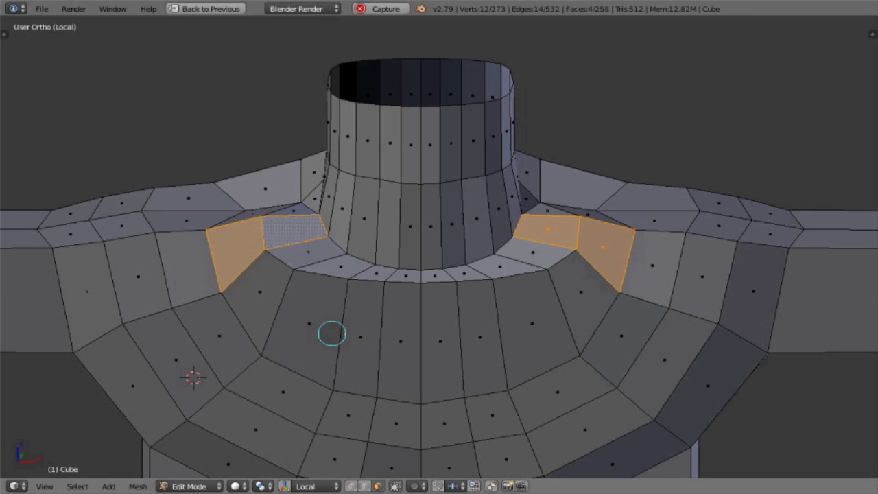
text(s1.15)
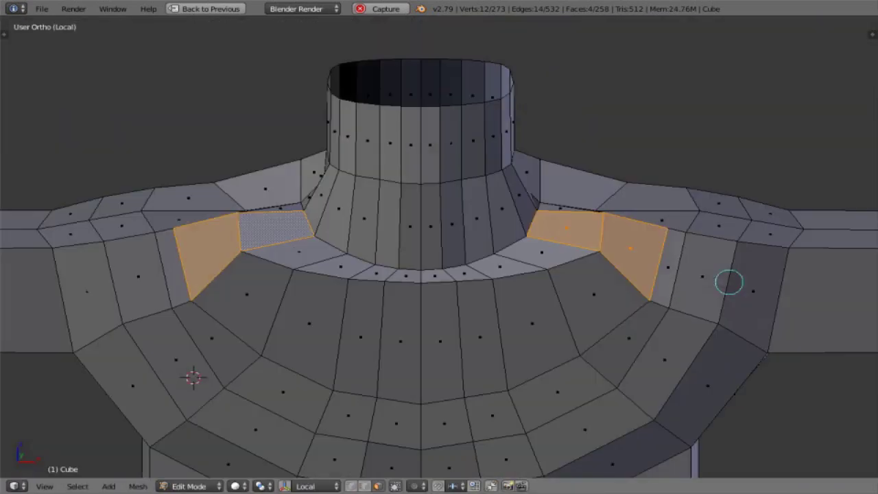
Select the matching top edges on both shoulders and move them along the Z axis.
key(ctrl+Tab)
key(2)
right_click(724, 214)
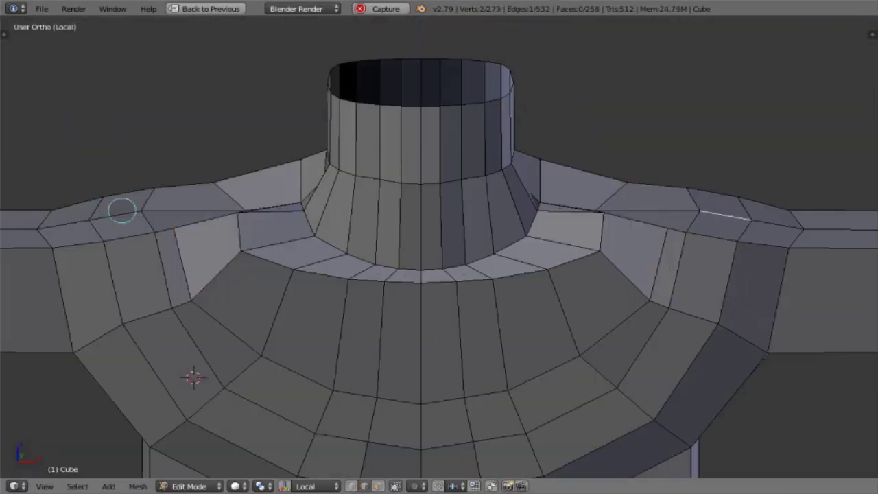
shift+right_click(122, 210)
text(gz.05)
key(BackSpace)
key(Return)
middle_drag(240, 168, 241, 166)
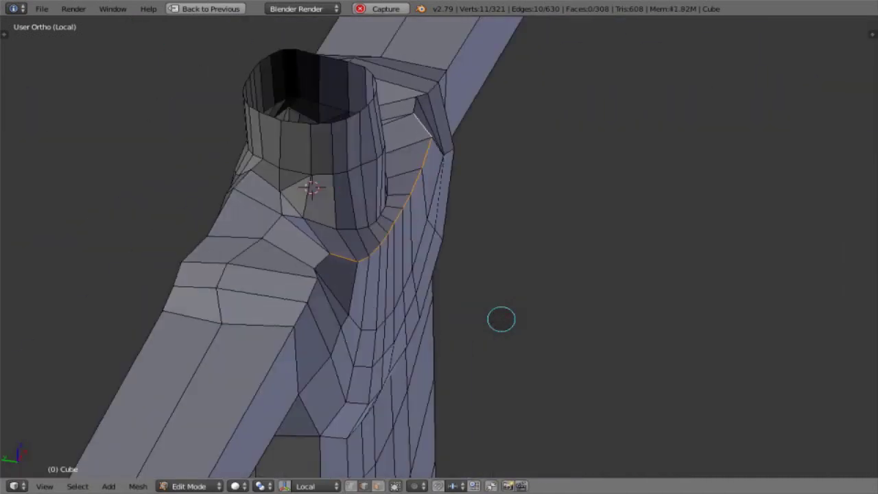
key(s)
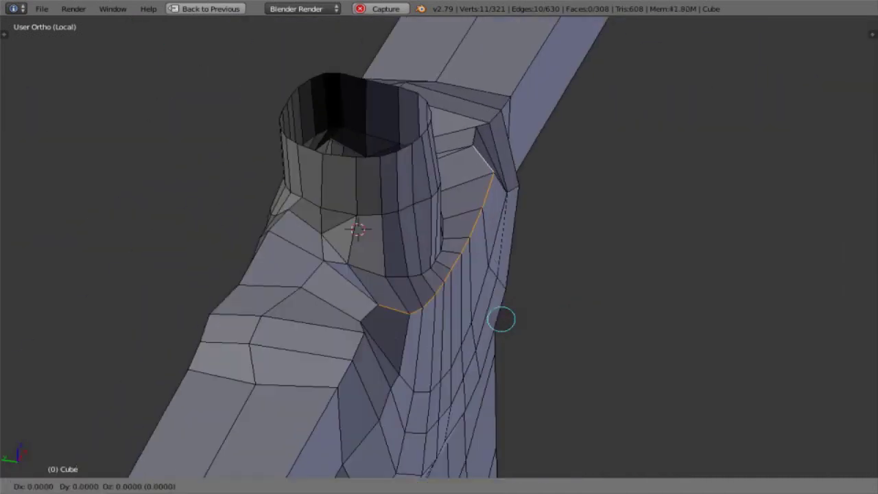
key(y)
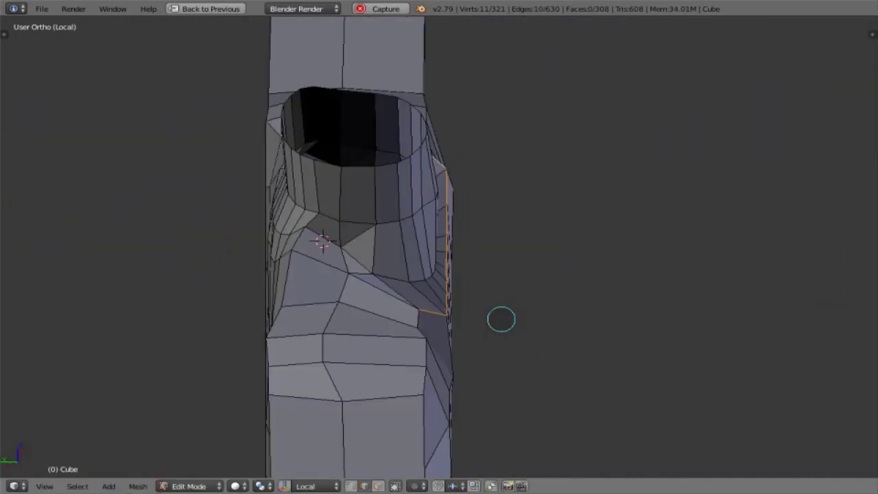
key(ctrl+z)
Move the front collar edge loop by 0.03 along Y, and shift the two chest vertices beside it along Y.
text(g.)
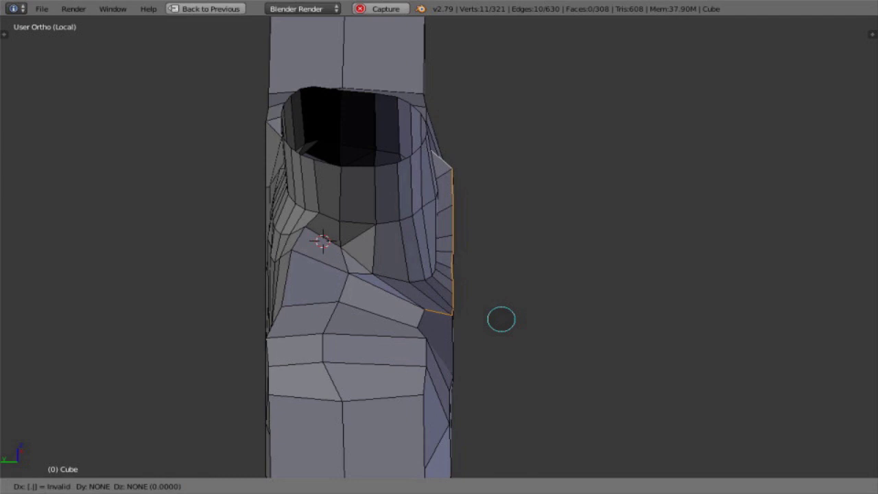
text(y045)
key(BackSpace)
key(BackSpace)
text(3)
key(Return)
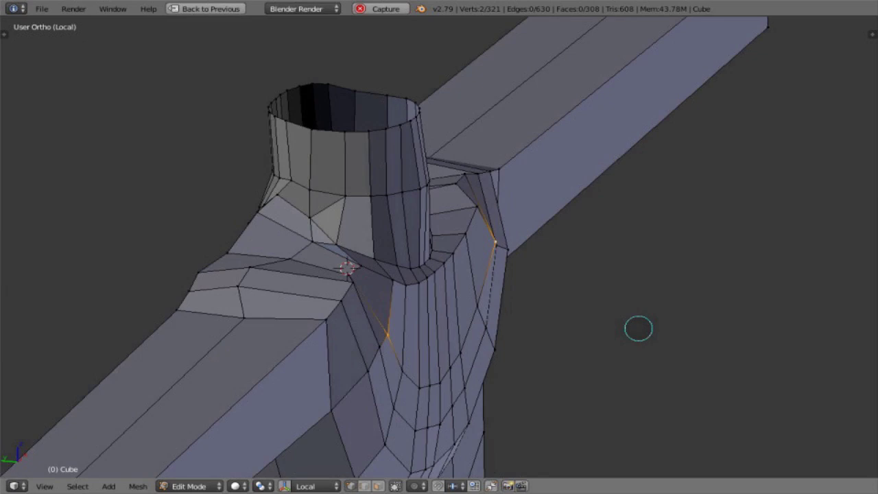
key(g)
key(y)
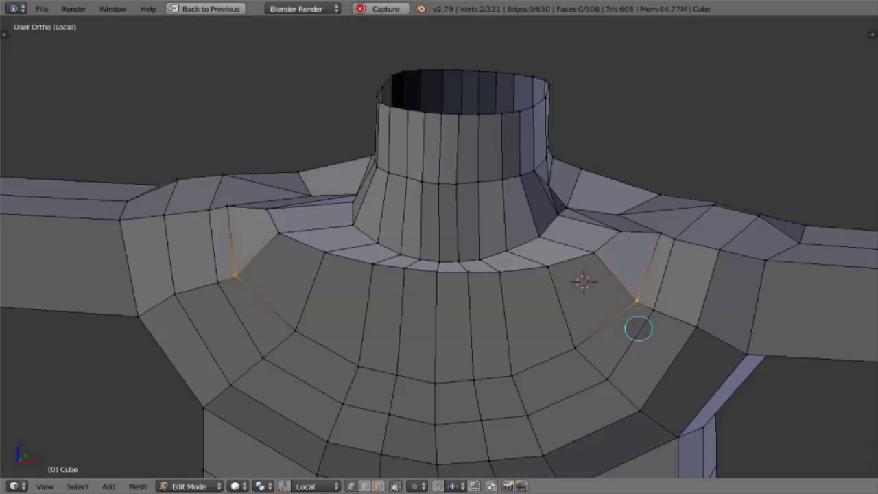
Scale the pair of upright edges on the front of both shoulders by 1.1 along X.
text(sx1.1)
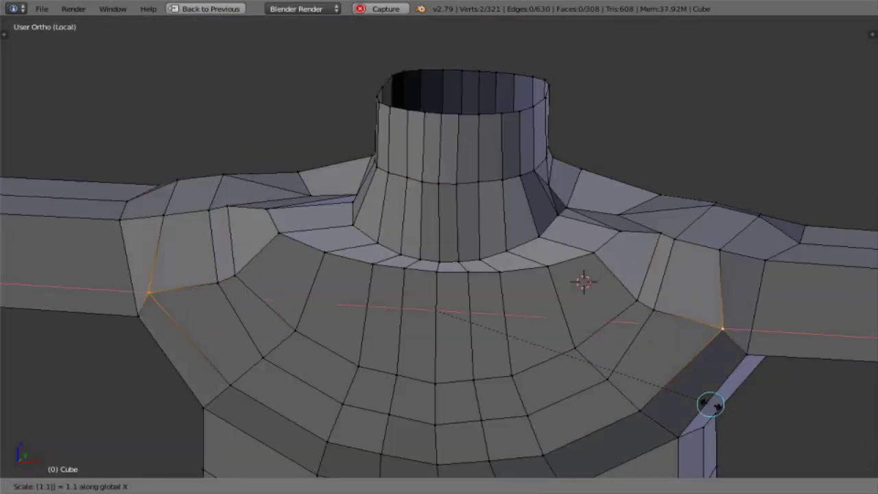
key(Escape)
key(ctrl+Tab)
right_click(710, 288)
shift+right_click(174, 277)
key(s)
key(Escape)
key(s)
key(x)
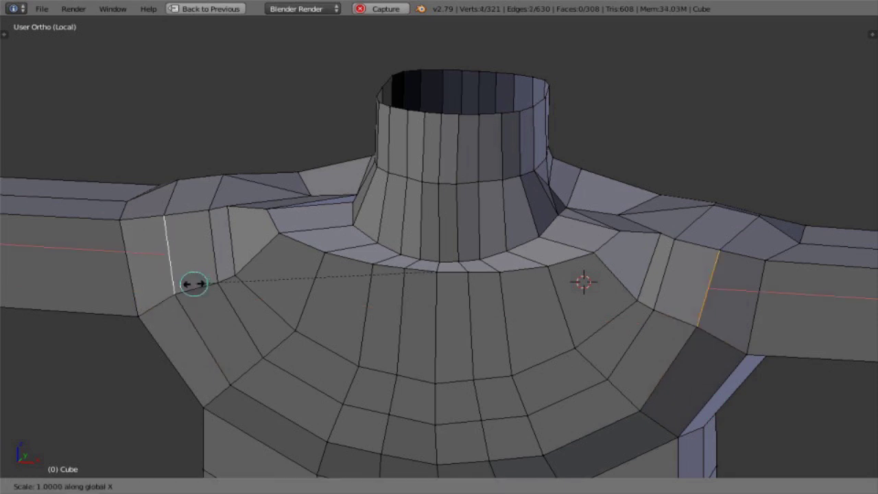
text(1.1)
key(Return)
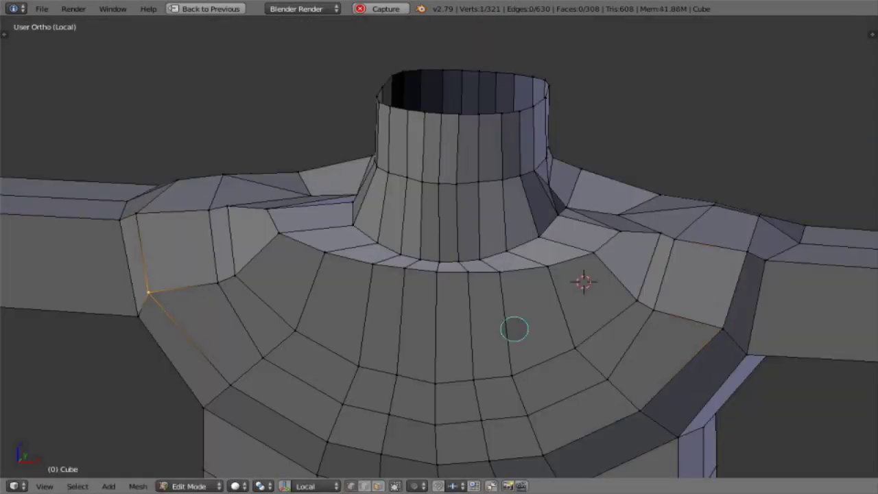
Move the two lower front shoulder vertices along Z and check the body with a render.
shift+right_click(722, 329)
text(gz.0)
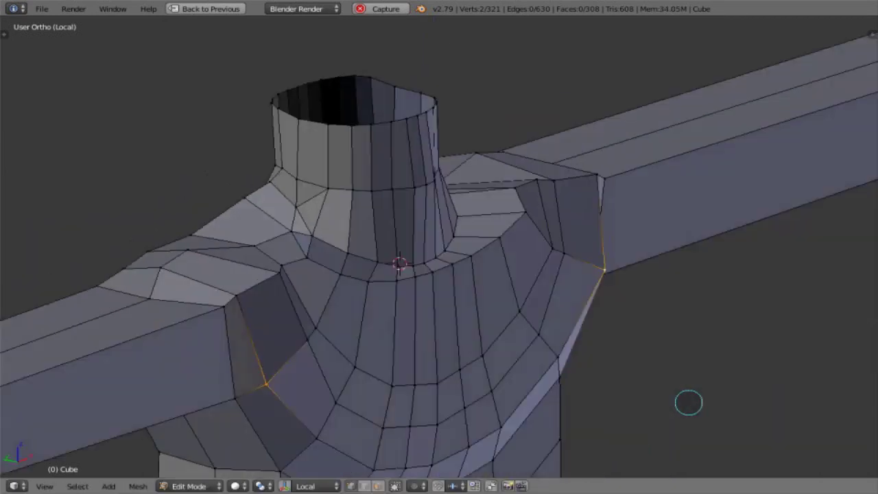
key(KP_6)
key(KP_6)
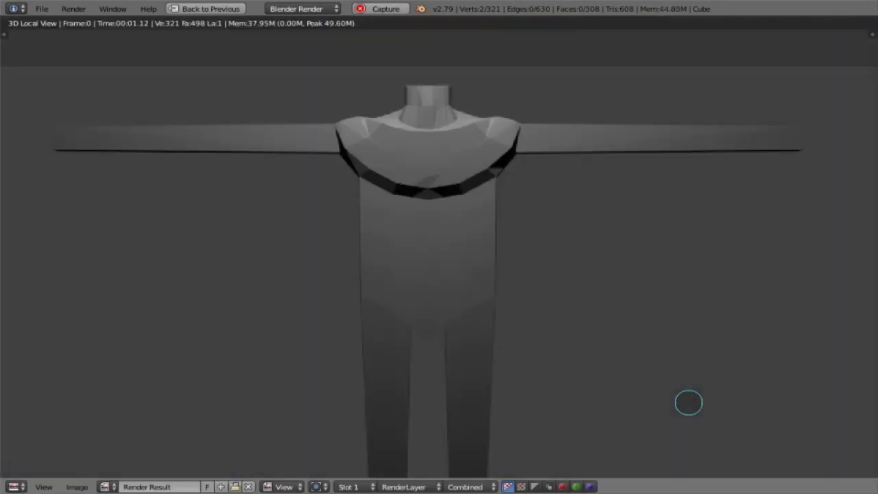
key(Escape)
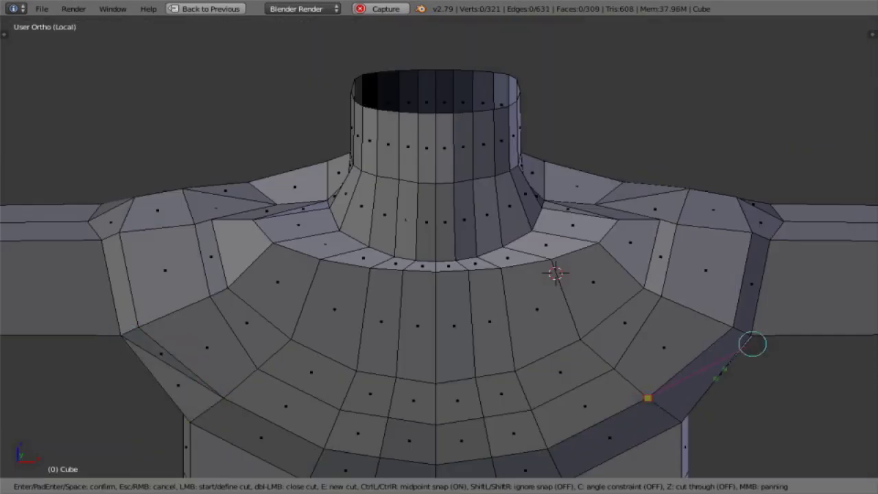
Knife a diagonal edge to the armpit on the front of the torso and one on the back, checking with a render in between.
click(752, 343)
key(Return)
key(KP_6)
key(KP_6)
key(F12)
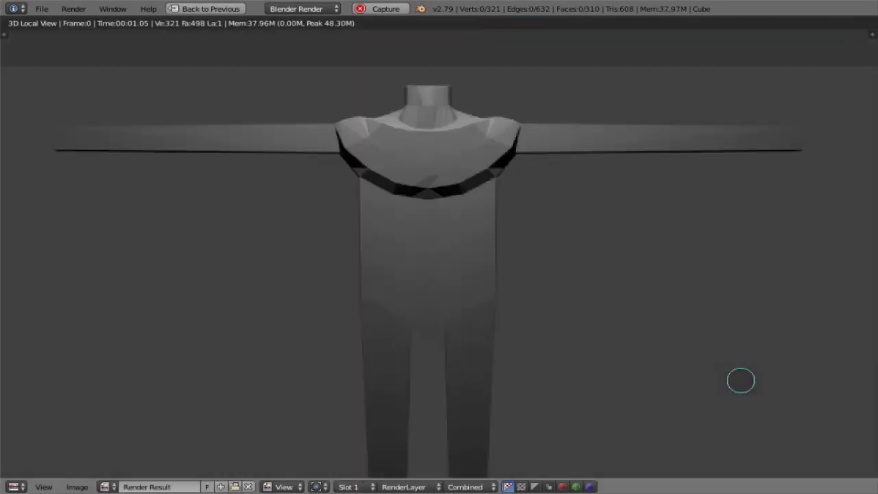
key(Escape)
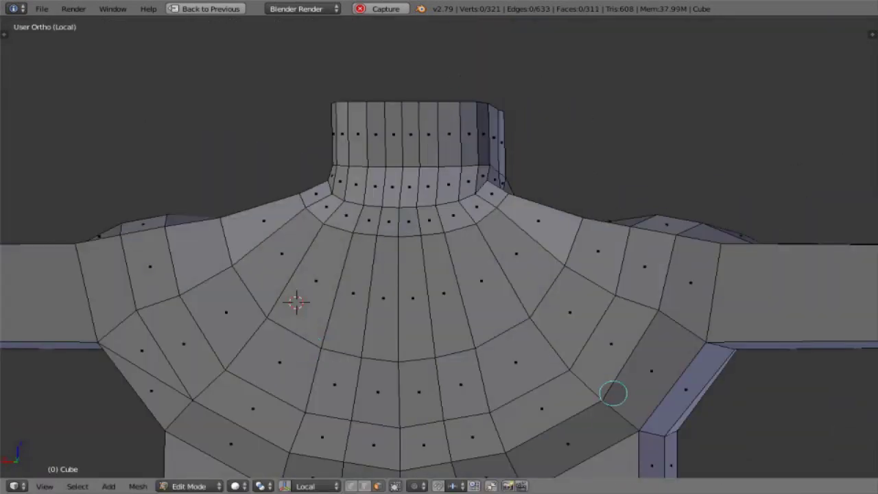
key(k)
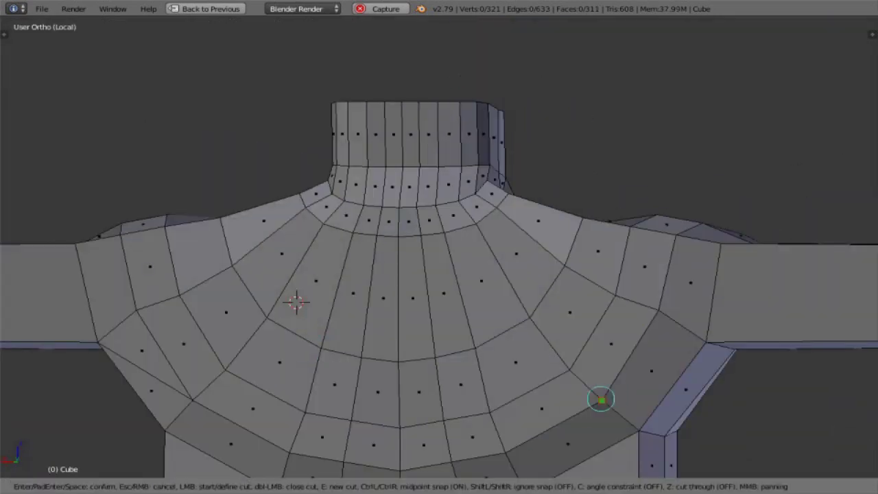
key(Escape)
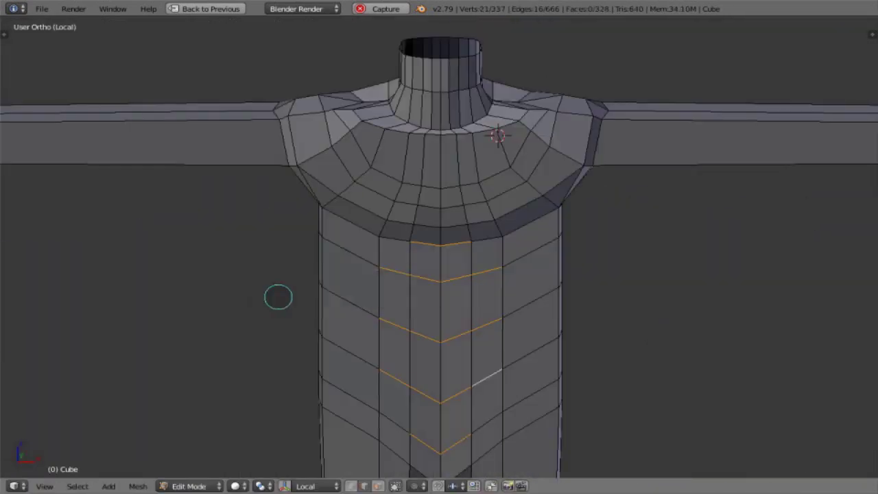
Raise the centre edge just below the chest by 0.05 along Z and widen the chest's lower border along X.
right_click(446, 246)
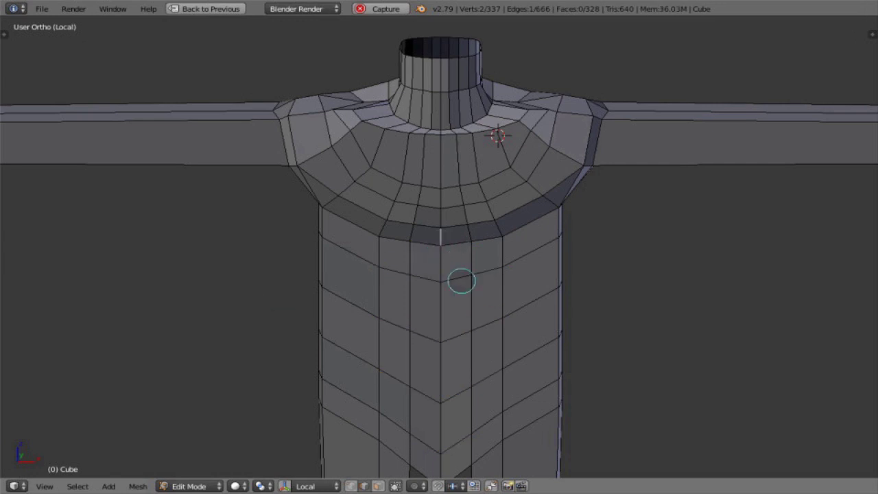
text(gz.05)
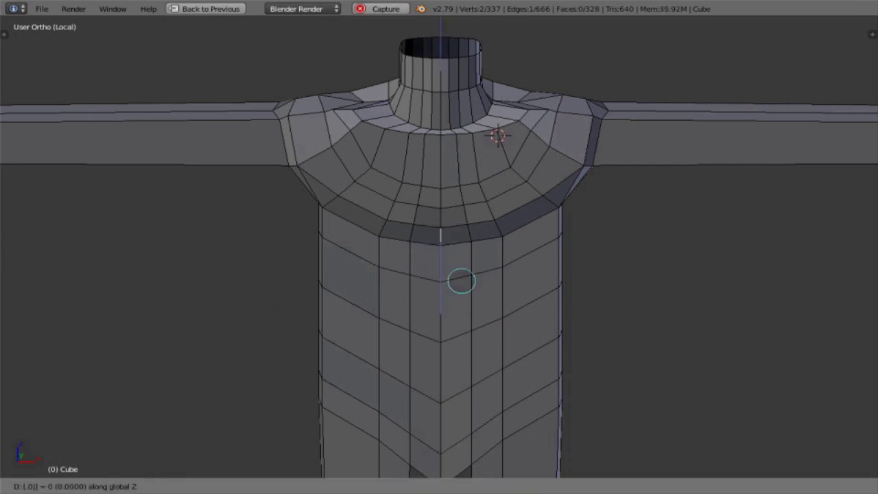
key(Return)
key(s)
key(x)
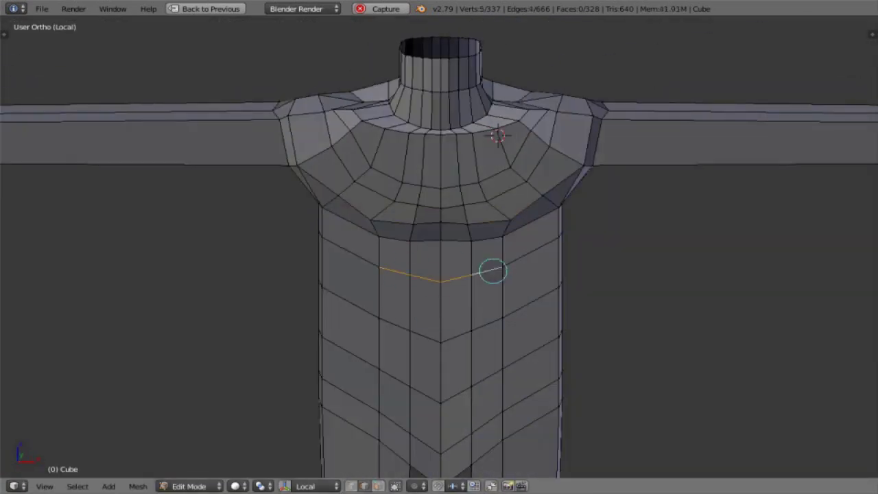
Flatten the V-shaped edge rows across the front of the abdomen by scaling each to 0 along Z.
key(s)
key(z)
key(0)
key(Return)
right_click(388, 377)
ctrl+right_click(487, 378)
key(s)
key(z)
key(0)
key(Return)
Flatten the lowest central edge row of the abdomen to 0 along Z and raise it slightly.
right_click(425, 443)
shift+right_click(456, 443)
key(s)
key(z)
key(0)
key(Return)
key(g)
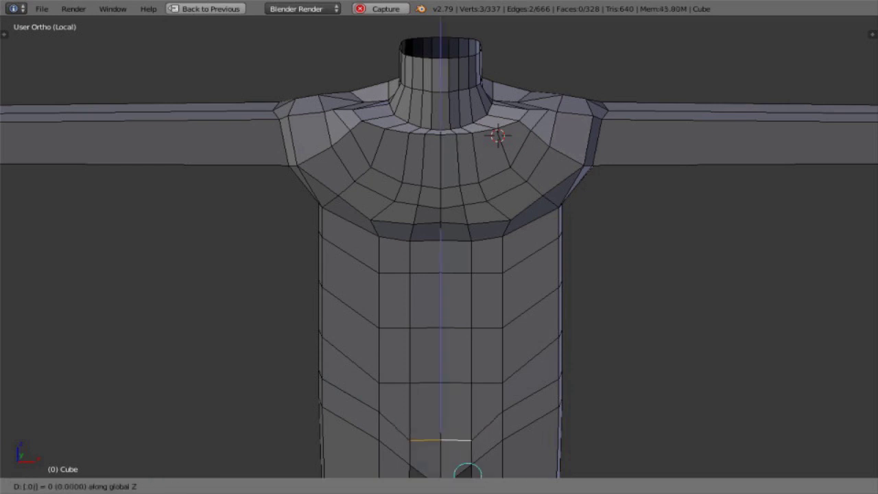
key(Return)
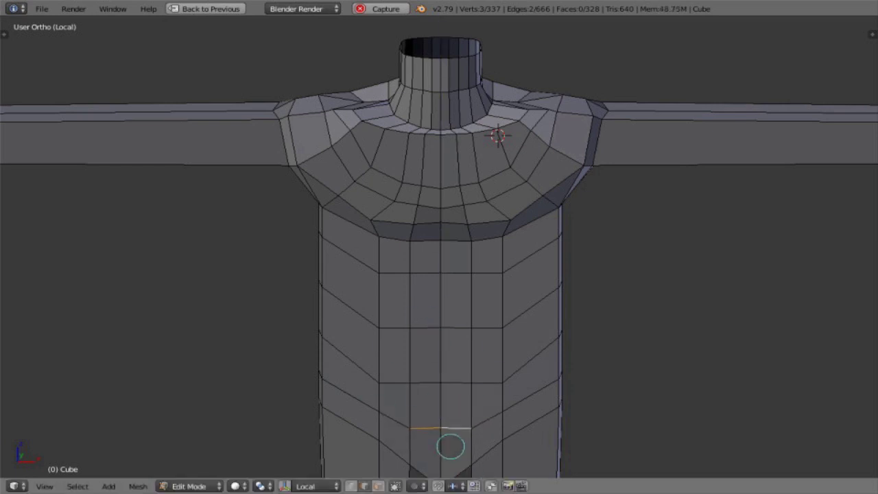
Select the four-face abdomen column to the right of the centre columns and scale it by 1.6 along X.
alt+click(480, 281)
text(s)
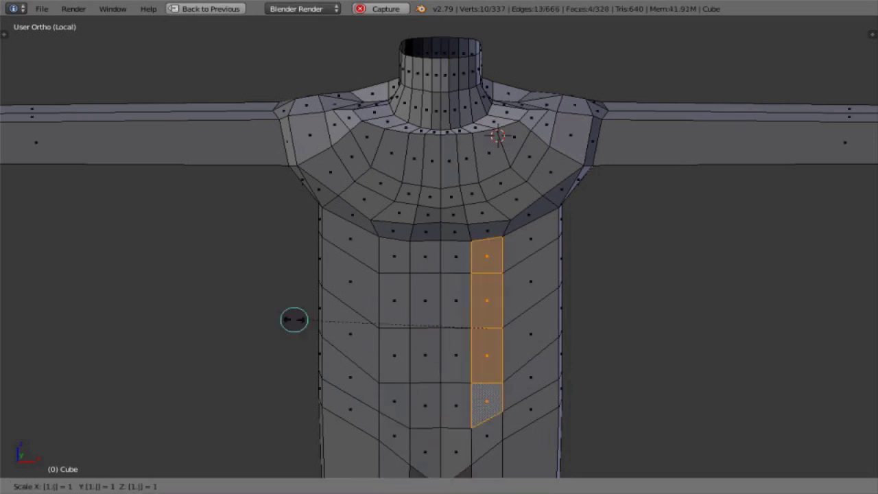
text(x1.5)
key(Escape)
text(s1.25)
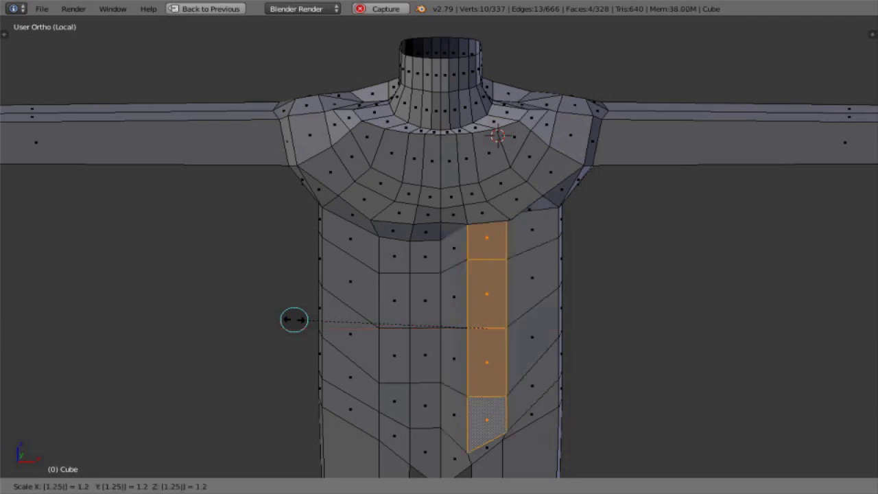
text(x)
key(BackSpace)
key(BackSpace)
text(75)
key(BackSpace)
key(BackSpace)
text(6)
key(Return)
Scale the matching four-face column on the other side of the abdomen by 1.6 along X.
right_click(395, 257)
ctrl+right_click(407, 397)
text(sx1.6)
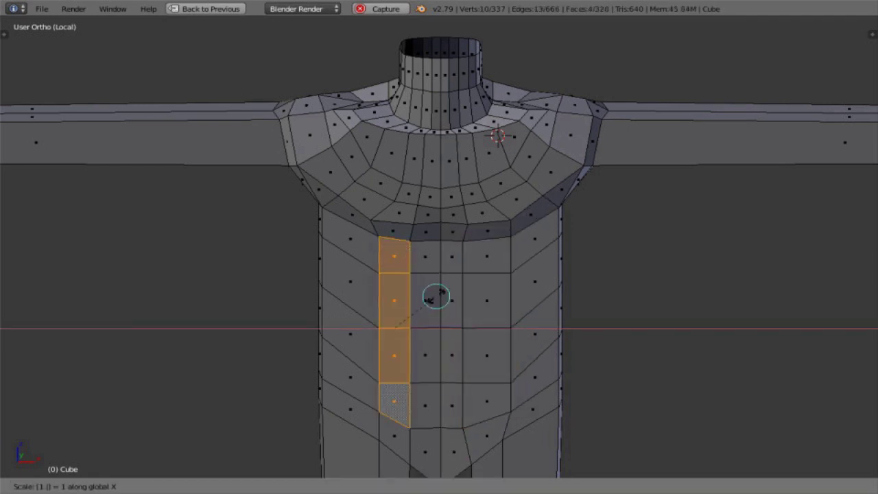
key(Return)
shift+right_click(485, 258)
ctrl+right_click(486, 401)
text(sx.8)
key(BackSpace)
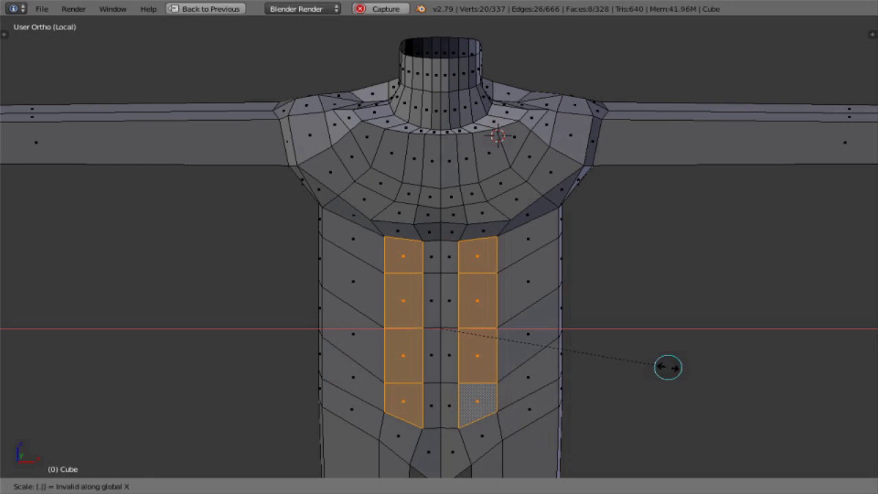
text(75)
key(Escape)
Select the two centre face columns of the abdomen and narrow them together along X.
right_click(430, 259)
ctrl+right_click(452, 403)
shift+right_click(452, 258)
ctrl+right_click(430, 404)
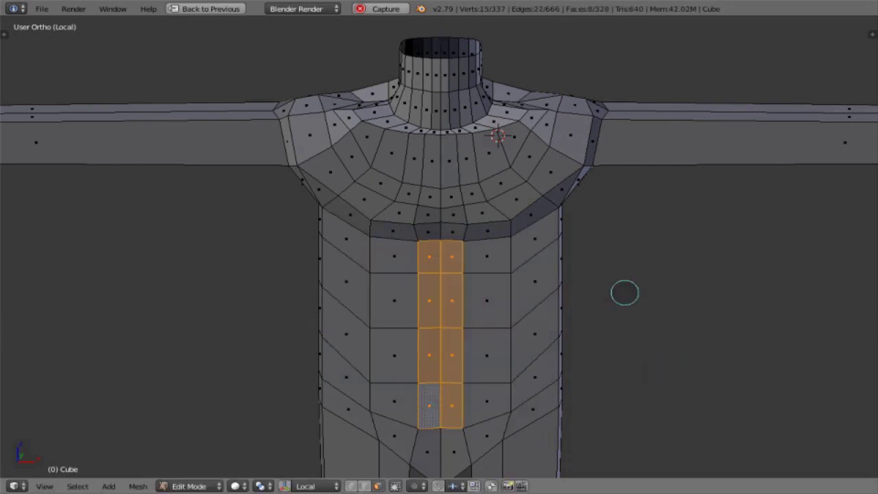
key(s)
key(x)
key(Escape)
Examine the narrowed centre columns of the abdomen from the side.
key(KP_6)
key(KP_6)
key(KP_6)
key(KP_6)
key(KP_6)
key(KP_4)
key(KP_4)
key(KP_4)
key(KP_4)
key(KP_4)
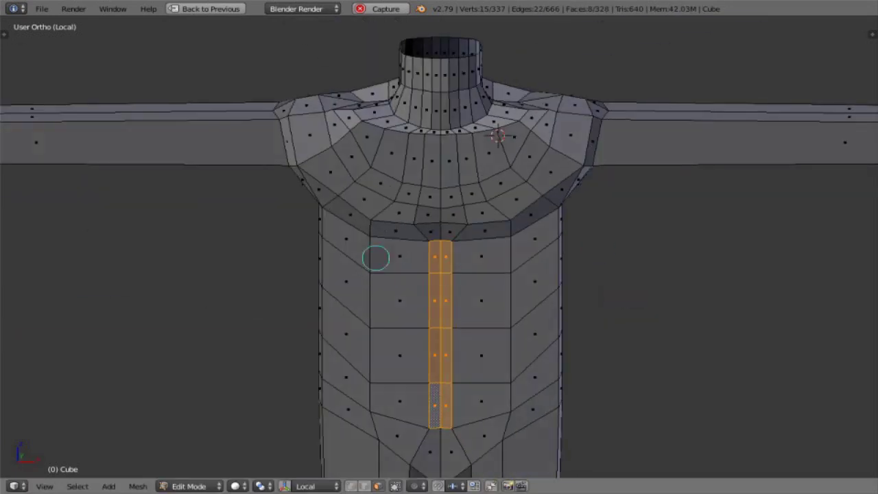
Select the two wide face columns flanking the abdomen's centre strip and move them by -0.05 along Y.
right_click(400, 256)
ctrl+right_click(408, 398)
shift+right_click(482, 257)
ctrl+right_click(480, 400)
key(s)
key(x)
key(Escape)
key(KP_4)
key(KP_4)
key(KP_4)
key(KP_4)
key(KP_4)
key(KP_4)
key(KP_6)
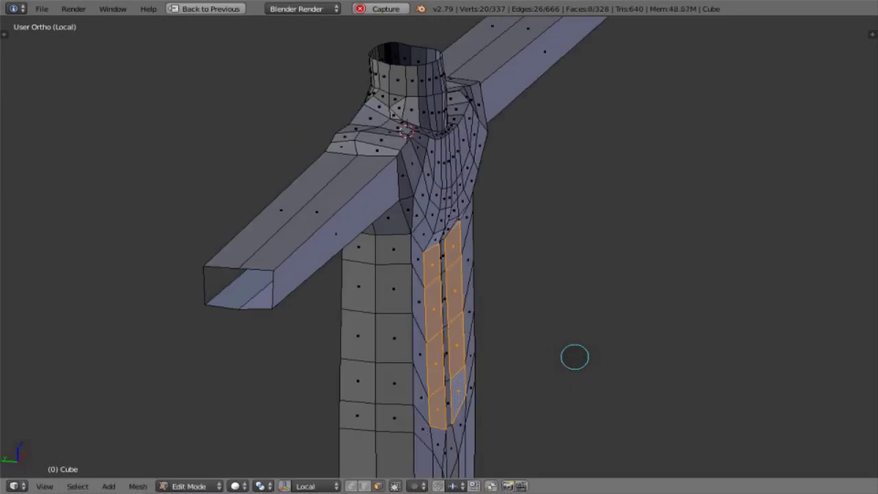
text(gy-.05)
key(Return)
Select the vertical centre edge line of the abdomen in edge select mode and move it by 0.05.
key(KP_6)
key(KP_6)
key(KP_6)
key(KP_6)
key(KP_6)
key(ctrl+Tab)
key(e)
right_click(450, 259)
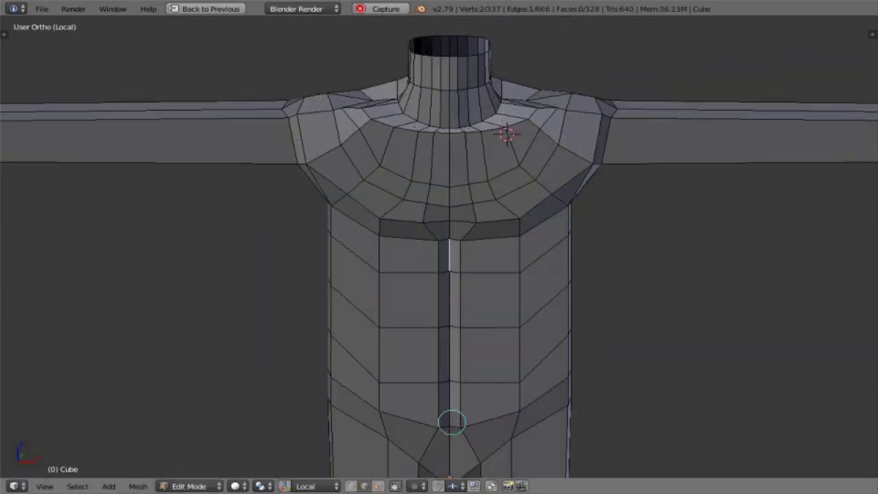
text(gx.05)
key(Return)
key(KP_4)
key(KP_4)
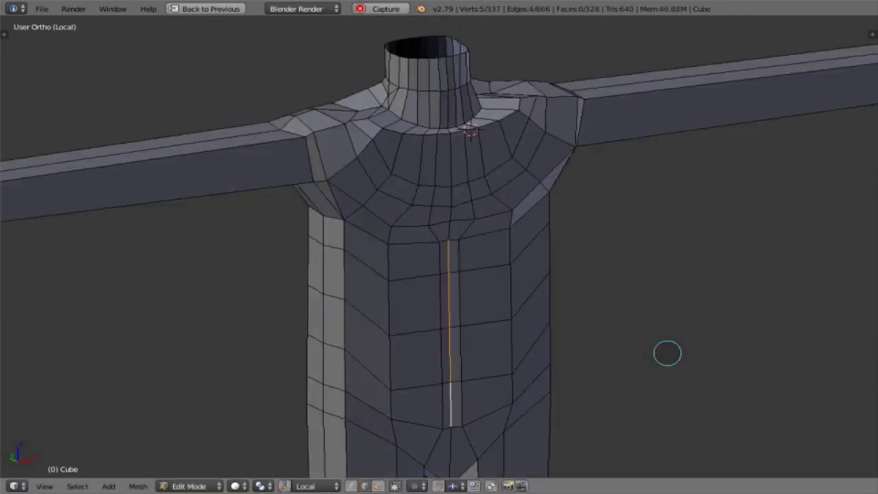
Select the lowest horizontal edge row across the abdomen's front panels and scale it by 0.85 along X.
key(KP_6)
key(KP_6)
key(KP_6)
right_click(409, 415)
ctrl+right_click(488, 422)
key(s)
key(x)
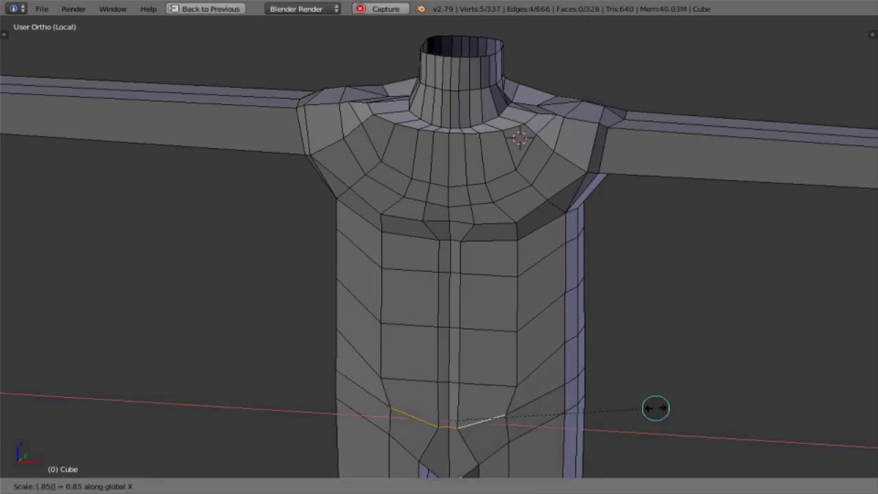
key(Return)
Scale the uppermost horizontal edge row of the abdomen's front panels by 0.85 along X.
text(sx.85)
key(Return)
key(KP_4)
key(KP_4)
key(KP_4)
key(KP_4)
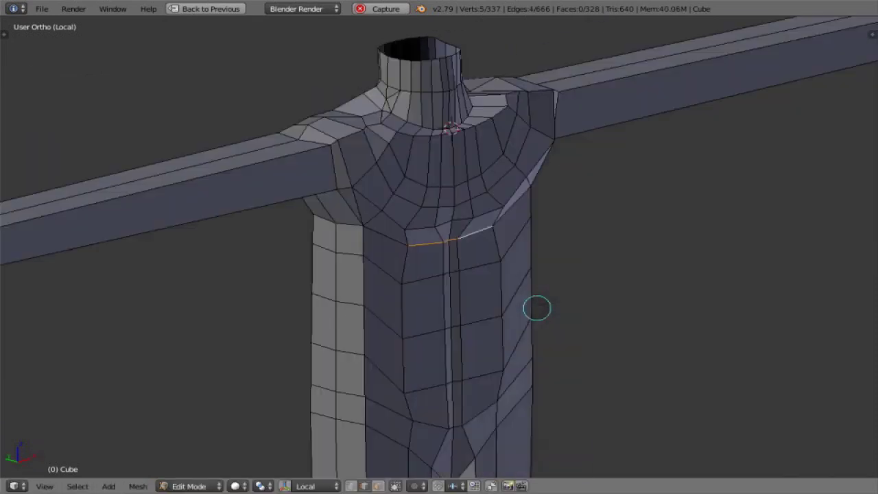
key(KP_6)
key(F12)
key(Escape)
key(KP_6)
key(KP_1)
Select the two short edges at the lower end of the abdomen's centre groove and scale them to 0 along Y.
right_click(458, 335)
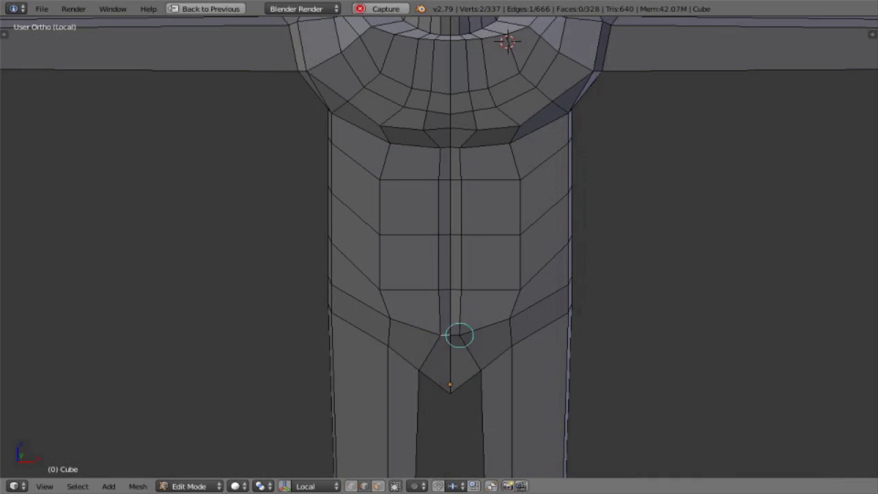
key(KP_4)
key(KP_4)
key(KP_4)
key(KP_4)
scroll(713, 294, up, 5)
key(x)
key(v)
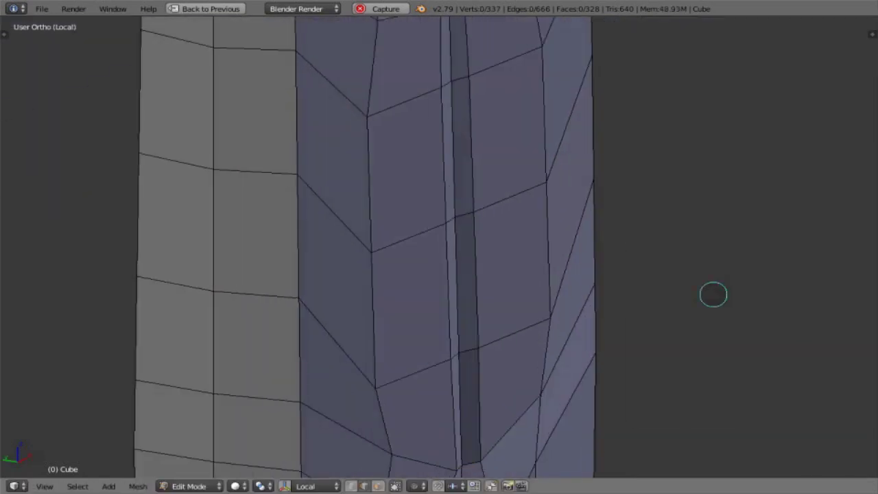
key(ctrl+z)
key(x)
click(712, 308)
shift+scroll(456, 354, down, 9)
key(s)
key(y)
key(0)
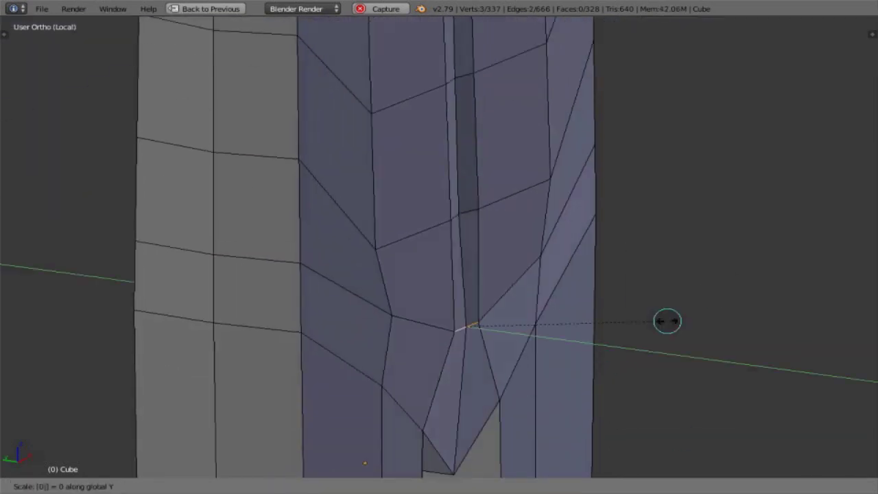
key(Return)
Examine the lower end of the abdomen's centre groove from both sides.
key(KP_6)
key(KP_6)
key(KP_6)
key(KP_6)
key(KP_6)
key(KP_6)
key(KP_6)
key(KP_4)
key(KP_4)
key(KP_4)
key(KP_4)
key(KP_4)
key(KP_4)
key(KP_6)
key(KP_6)
key(KP_6)
key(KP_6)
key(KP_6)
key(KP_6)
key(KP_6)
key(KP_4)
key(KP_4)
key(KP_4)
key(KP_4)
key(KP_4)
key(KP_4)
key(KP_4)
key(KP_4)
Flatten the two short groove edges one row above the lower end along Y.
key(KP_6)
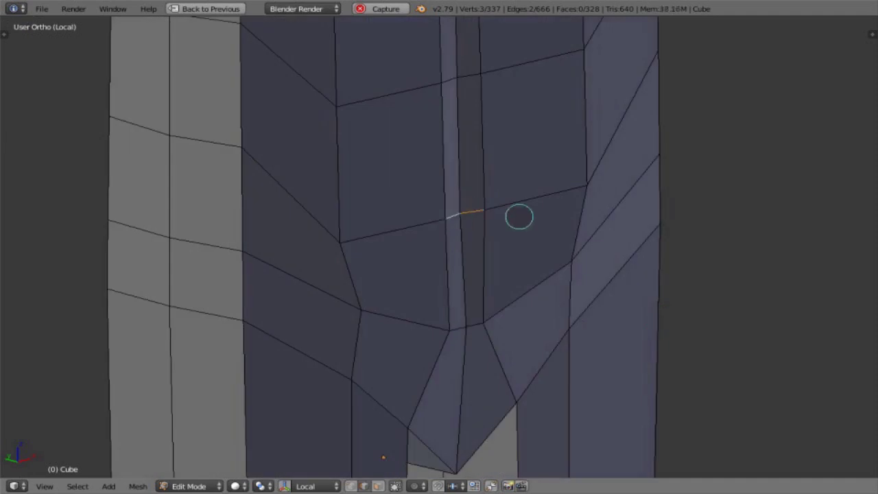
key(s)
key(Return)
key(KP_6)
key(KP_6)
key(KP_6)
key(KP_4)
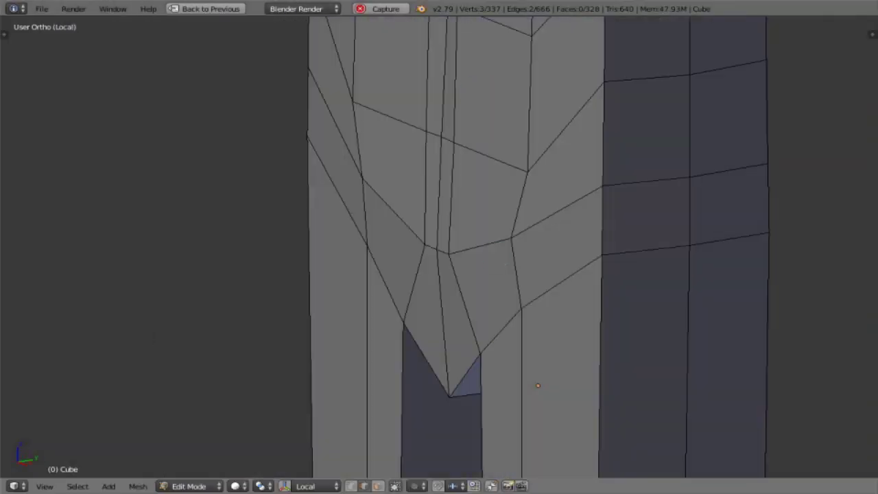
Select the two centre edges running beneath the crotch and move them in the negative Y direction.
key(KP_1)
key(KP_2)
key(KP_2)
key(KP_2)
key(KP_4)
text(gy.0)
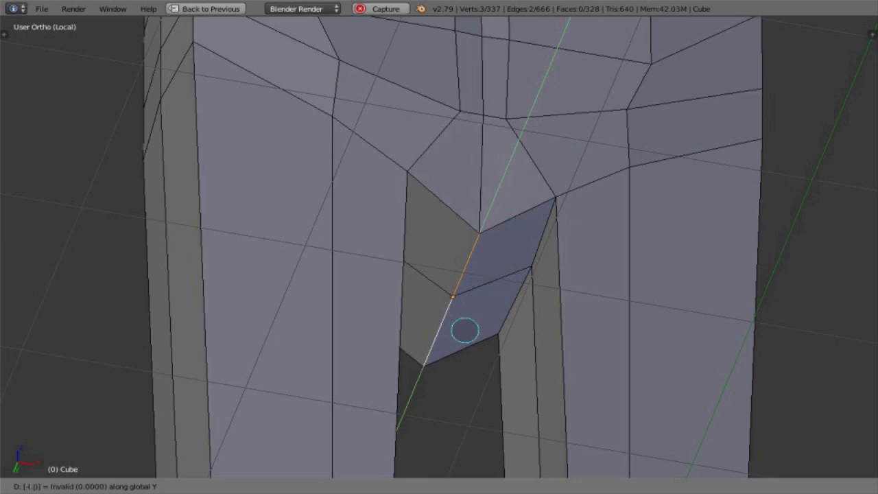
text(1)
key(Return)
Examine the crotch and abdomen from below, from the front and from both sides.
key(KP_3)
key(KP_2)
key(KP_2)
key(KP_2)
key(KP_1)
key(KP_2)
key(KP_2)
key(KP_2)
scroll(465, 331, down, 4)
key(KP_1)
key(KP_8)
key(KP_8)
key(KP_8)
key(KP_4)
key(KP_4)
key(KP_4)
key(KP_4)
key(KP_6)
key(KP_6)
key(KP_6)
key(KP_6)
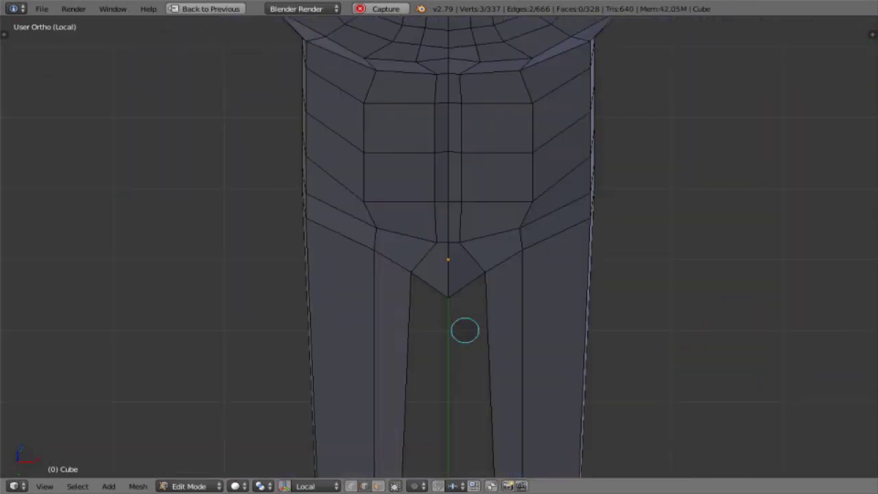
middle_drag(464, 330, 430, 316)
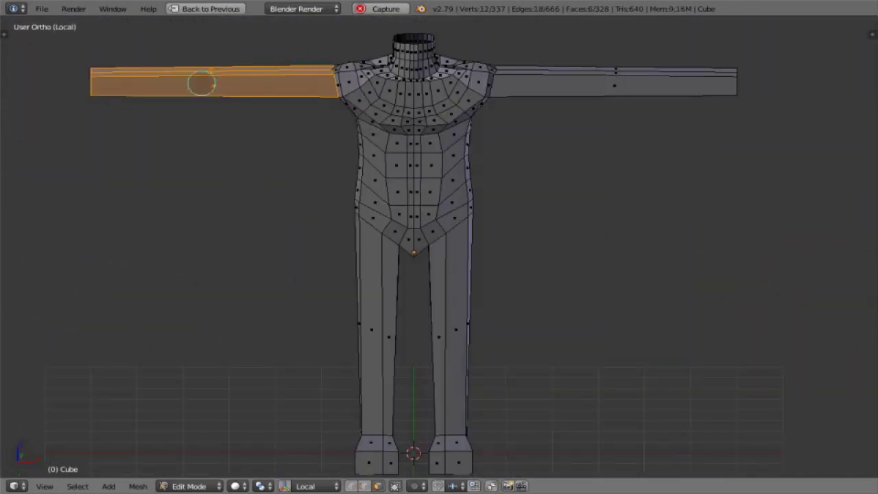
Add one centred edge loop around the character's right arm at mid-length.
key(ctrl+r)
key(Escape)
key(KP_1)
key(ctrl+r)
click(221, 116)
right_click(222, 130)
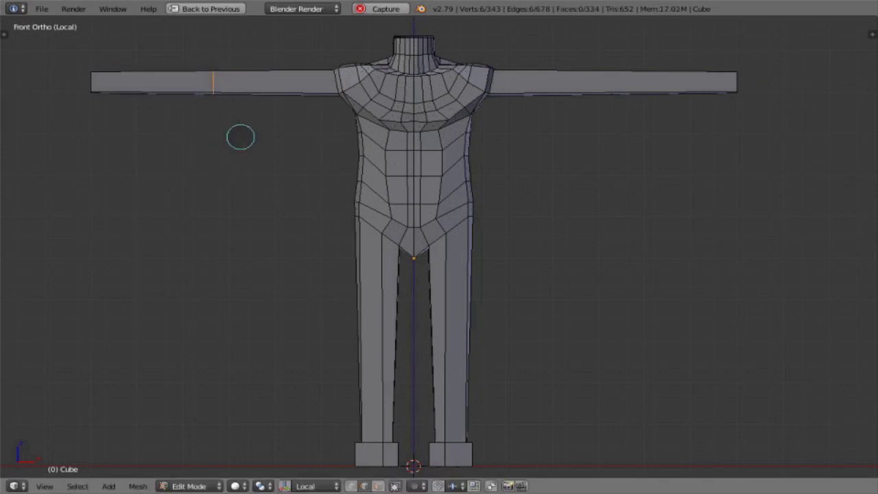
Add three evenly spaced edge loops to the outer half of the character's right arm.
key(KP_8)
key(KP_8)
key(KP_8)
key(ctrl+Tab)
key(3)
alt+right_click(154, 74)
key(KP_Decimal)
key(ctrl+r)
scroll(486, 270, up, 2)
click(485, 269)
right_click(488, 275)
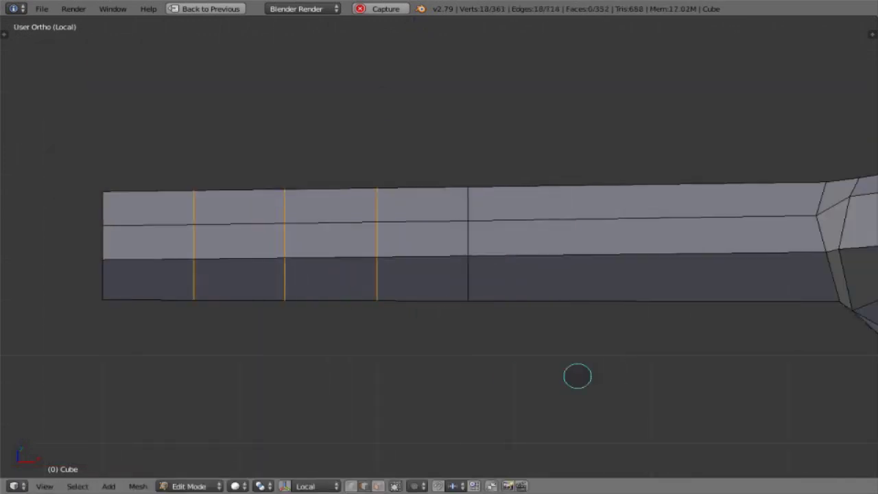
Add three evenly spaced edge loops to the upper half of the same arm, between elbow and shoulder.
ctrl+scroll(578, 376, up, 1)
key(ctrl+Tab)
key(3)
key(ctrl+r)
scroll(600, 294, up, 2)
click(600, 294)
middle_drag(573, 400, 572, 403)
scroll(571, 403, down, 7)
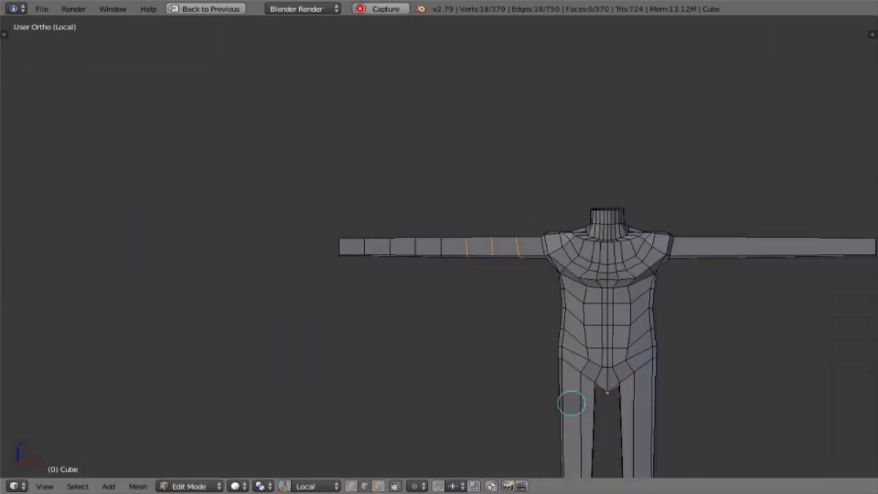
Select all faces of the subdivided arm and try to mirror them to the other arm with Symmetrize.
ctrl+scroll(572, 404, up, 12)
shift+scroll(571, 404, down, 8)
key(space)
key(Return)
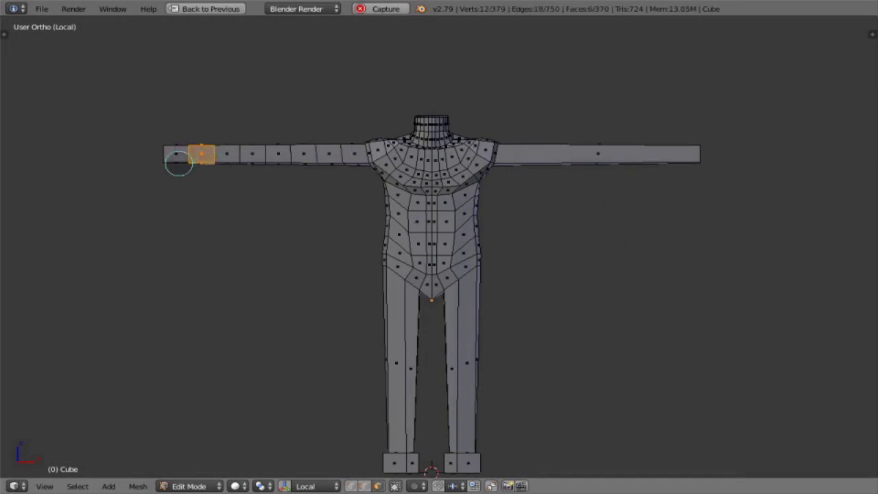
drag(178, 165, 364, 155)
key(space)
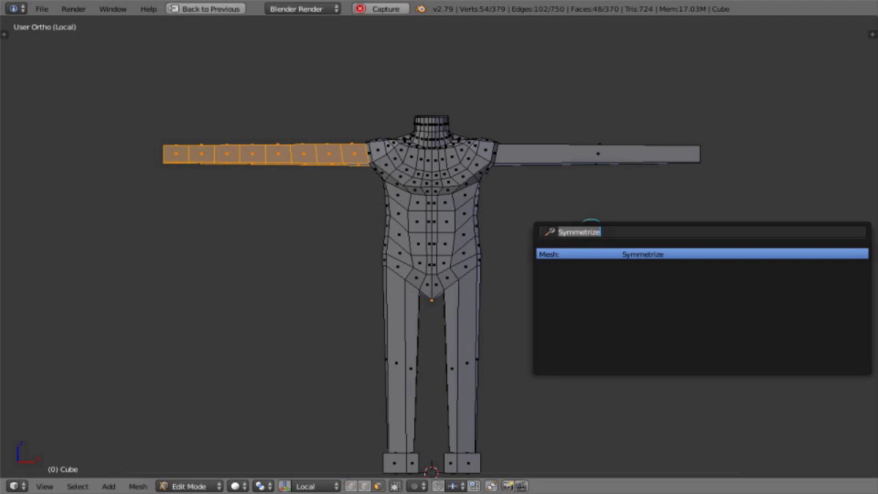
click(571, 255)
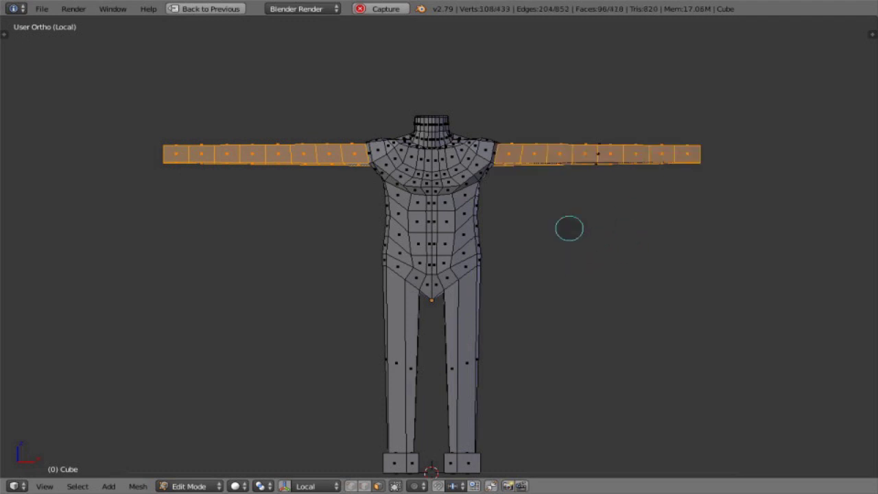
Check the mirrored arm for overlapping old geometry by test-moving a face at its middle.
key(KP_8)
key(KP_8)
key(a)
key(KP_2)
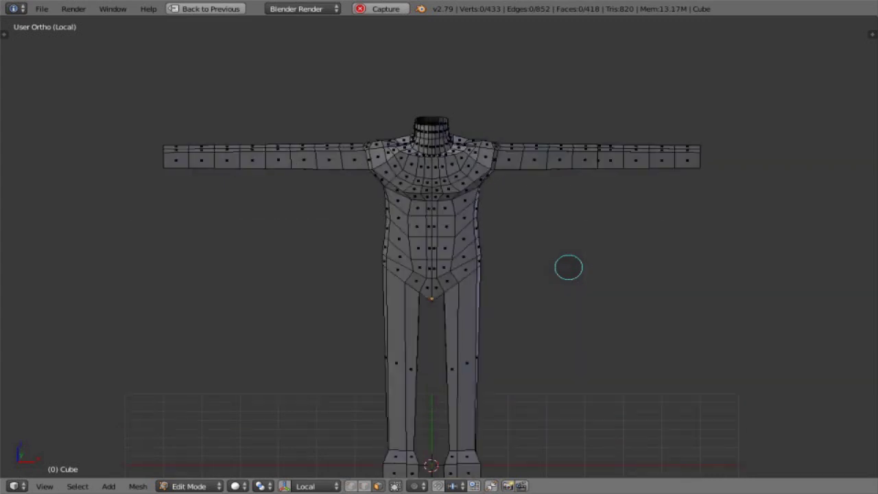
key(a)
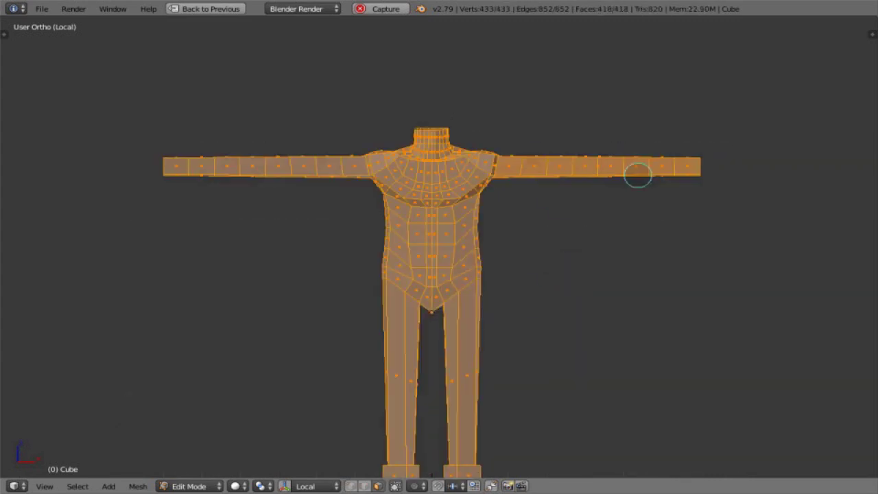
key(ctrl+z)
key(ctrl+z)
right_drag(598, 166, 610, 203)
right_click(610, 203)
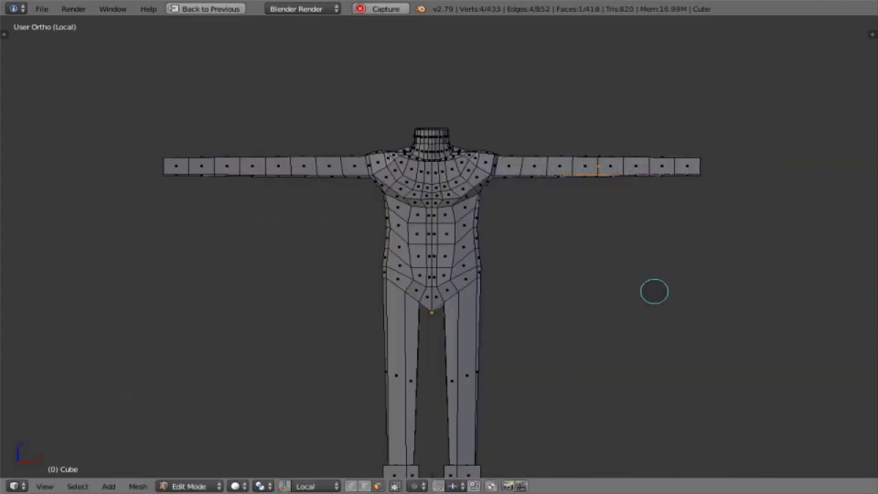
Undo the Symmetrize of the arm and delete all faces of the undivided left arm.
key(ctrl+z)
key(ctrl+z)
key(a)
key(l)
key(KP_8)
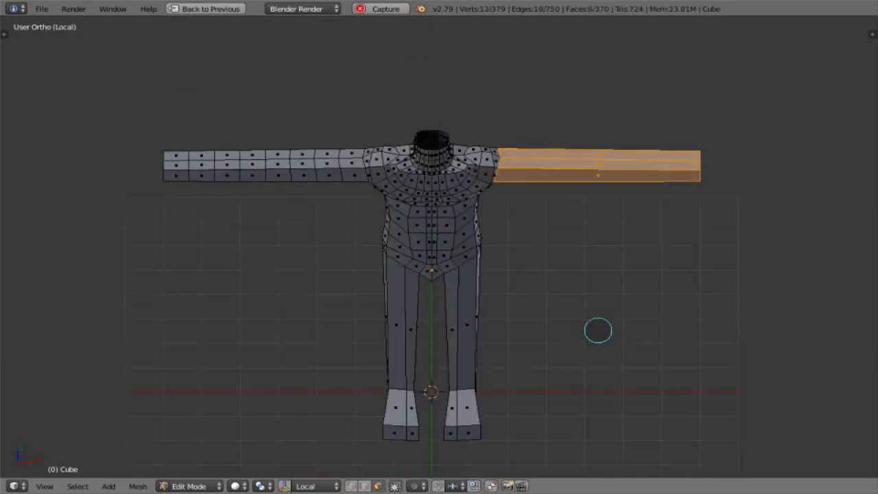
key(x)
click(597, 330)
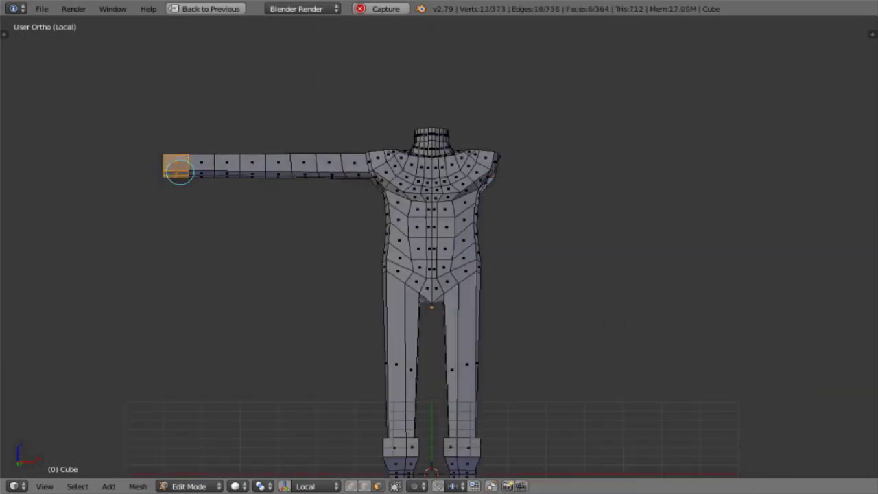
Select all face loops of the subdivided right arm and symmetrize them to the character's empty left side.
middle_drag(348, 185, 448, 156)
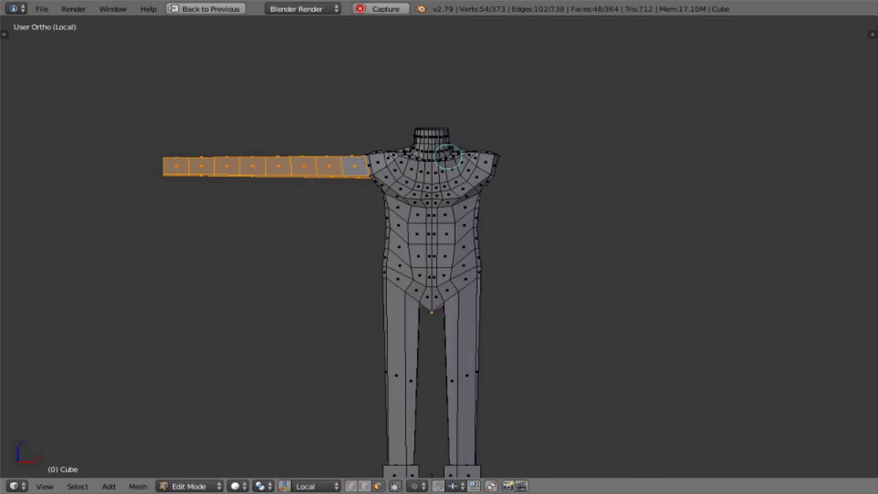
key(space)
text(symmetrize)
key(Return)
right_click(508, 168)
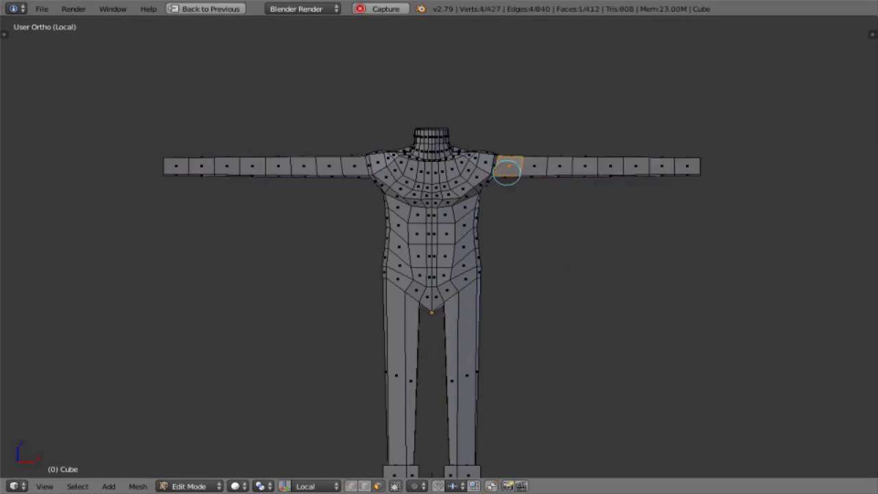
Test-move a face and the linked geometry of the mirrored arm to check its connection to the body.
right_click(563, 176)
key(g)
key(z)
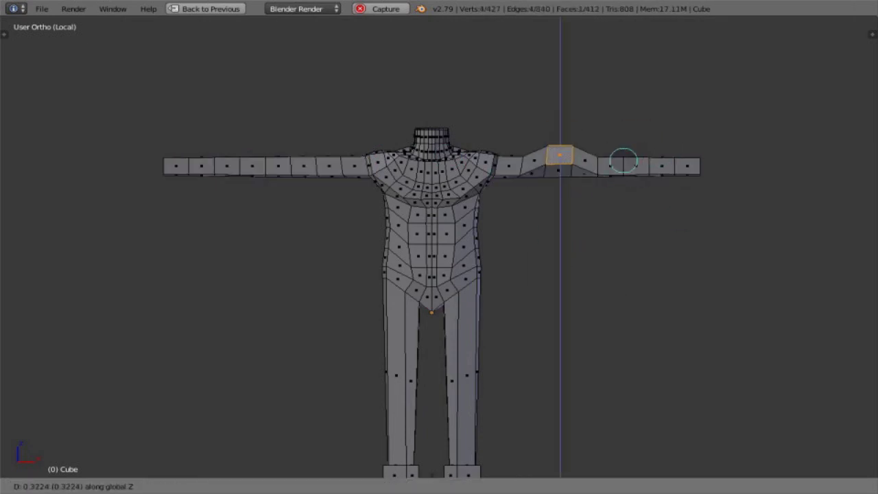
right_click(621, 161)
key(l)
key(g)
right_click(605, 167)
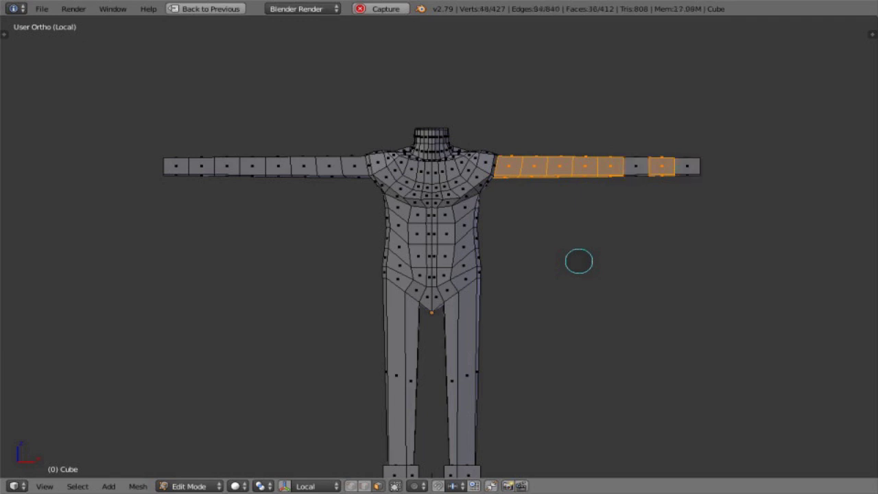
Undo the arm mirroring and the deletion of the old arm, and symmetrize the entire mesh instead.
key(ctrl+z)
key(ctrl+shift+z)
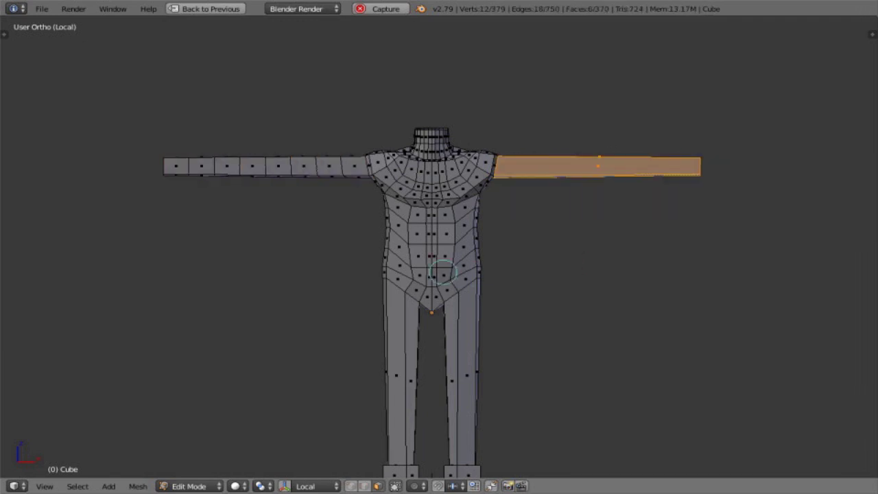
key(a)
key(space)
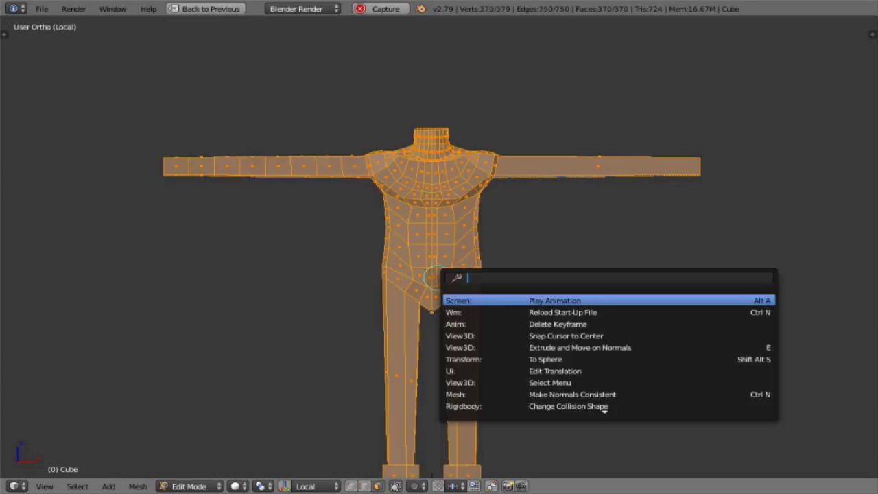
text(sim)
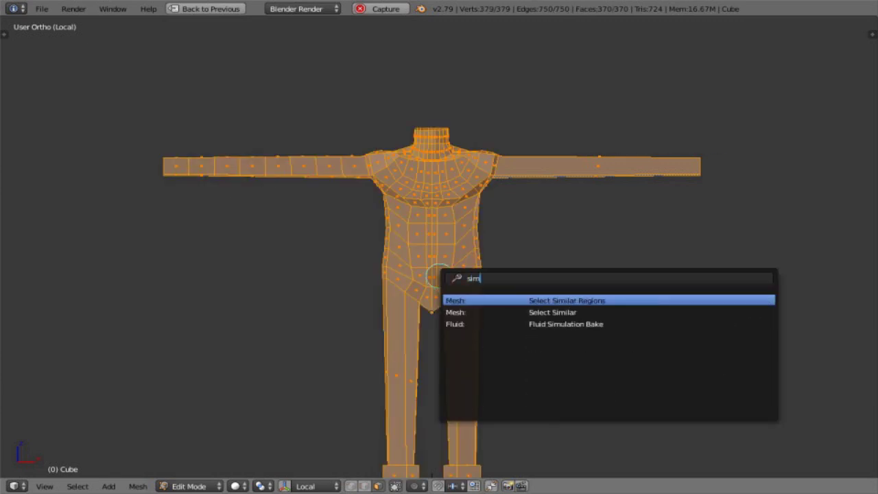
text(itry)
key(BackSpace)
key(BackSpace)
key(BackSpace)
key(BackSpace)
key(BackSpace)
key(BackSpace)
key(BackSpace)
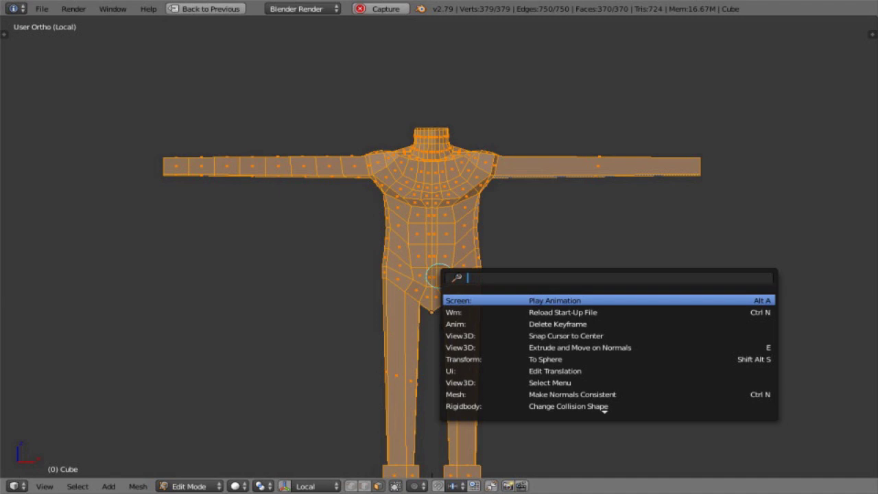
text(sy)
key(Return)
key(a)
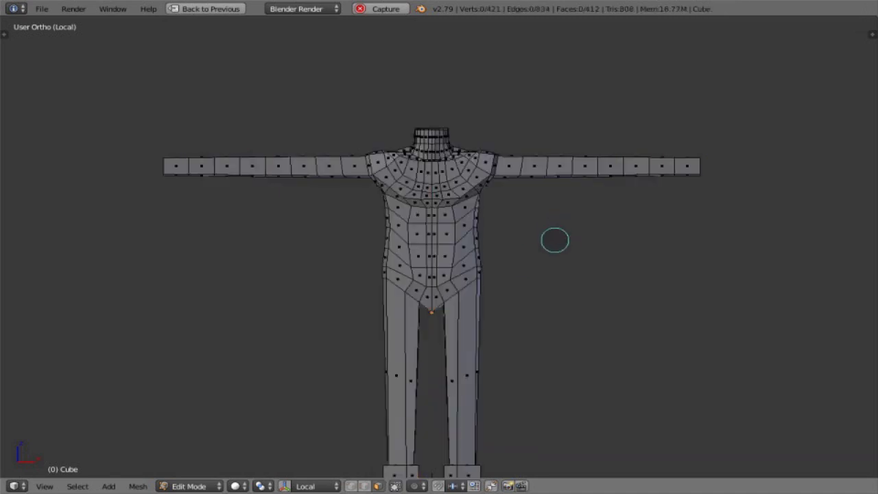
Check the mirrored left arm by selecting its face loops one after another and test-moving them, and undo the selections.
middle_drag(554, 240, 522, 179)
alt+shift+right_click(586, 170)
key(ctrl+z)
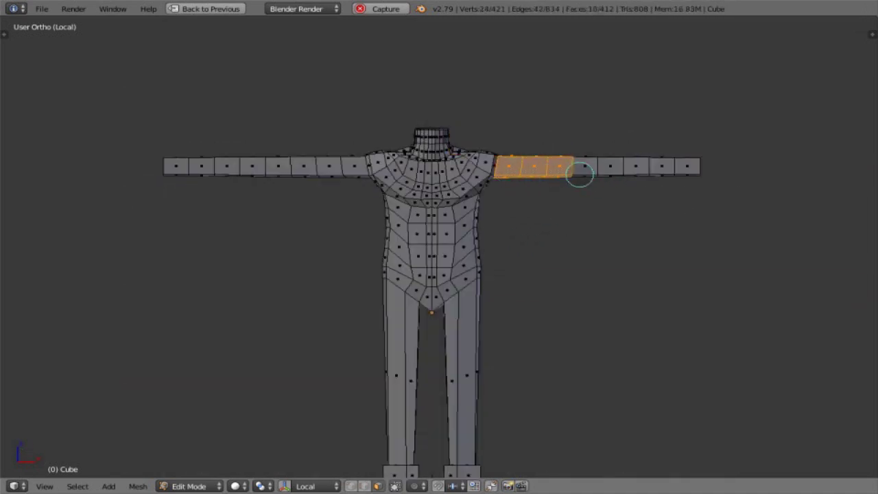
alt+shift+right_click(586, 174)
alt+shift+right_click(610, 172)
key(ctrl+z)
alt+shift+right_click(686, 173)
middle_drag(644, 245, 639, 265)
key(g)
right_click(696, 230)
key(ctrl+z)
key(ctrl+z)
key(ctrl+z)
key(ctrl+z)
key(ctrl+z)
key(ctrl+z)
key(ctrl+z)
key(ctrl+z)
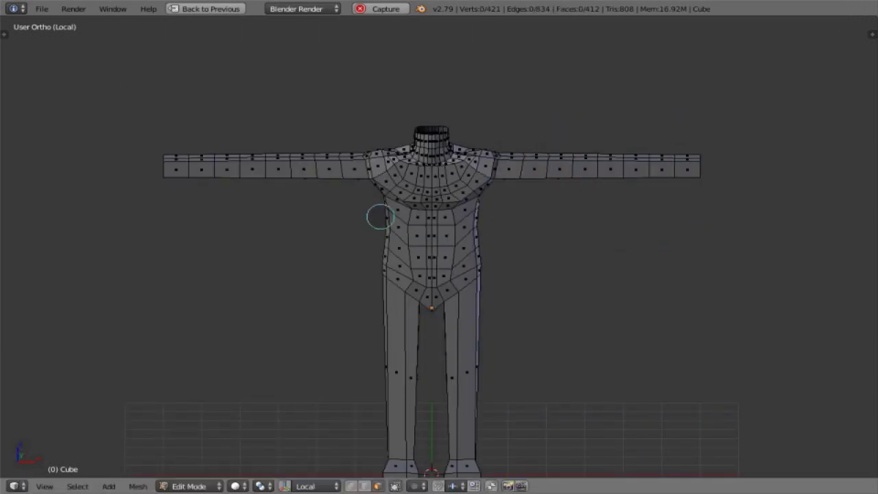
Examine the symmetrized body from all sides.
key(KP_4)
key(KP_4)
key(KP_4)
key(KP_4)
key(KP_4)
key(KP_4)
key(KP_4)
key(KP_4)
key(KP_4)
key(KP_4)
key(KP_4)
key(KP_4)
key(KP_4)
key(KP_4)
key(KP_4)
key(KP_4)
key(KP_4)
key(KP_4)
key(KP_4)
key(KP_4)
key(KP_6)
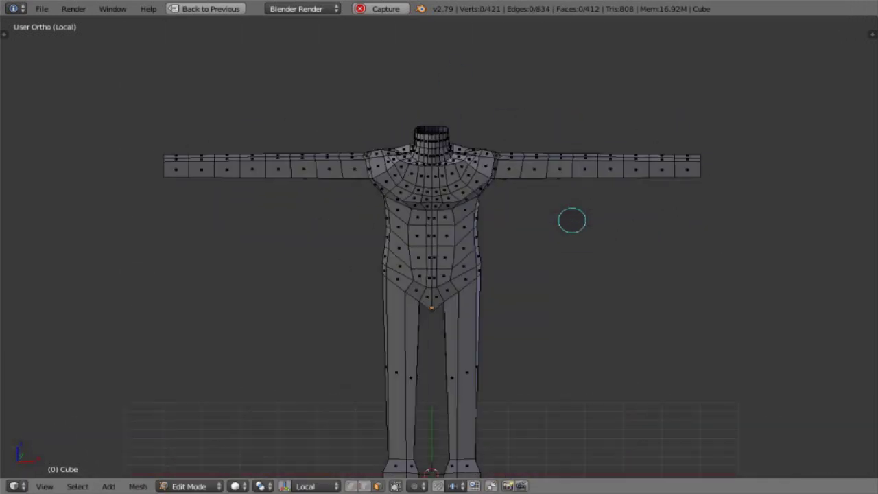
Select the three outermost segments of the character's right forearm and scale them down slightly.
key(KP_1)
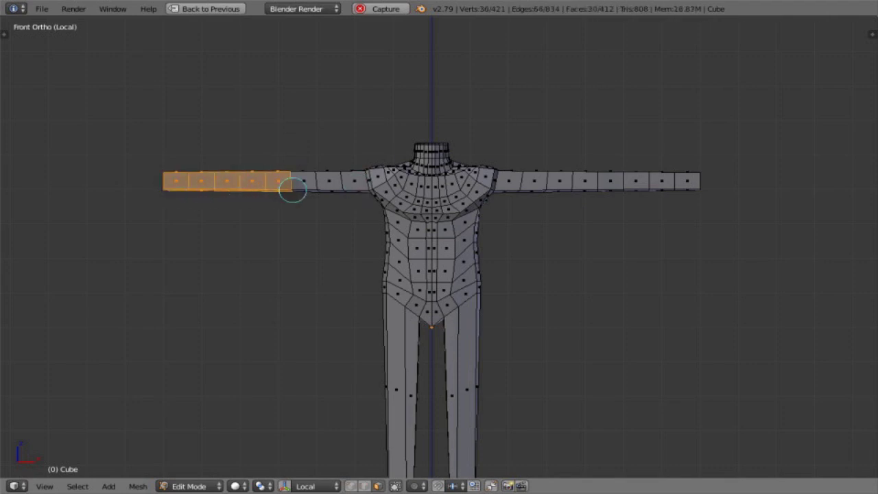
key(KP_Decimal)
key(KP_4)
key(KP_4)
key(KP_4)
scroll(333, 248, up, 2)
key(KP_6)
key(KP_6)
key(KP_6)
key(a)
alt+shift+right_click(214, 275)
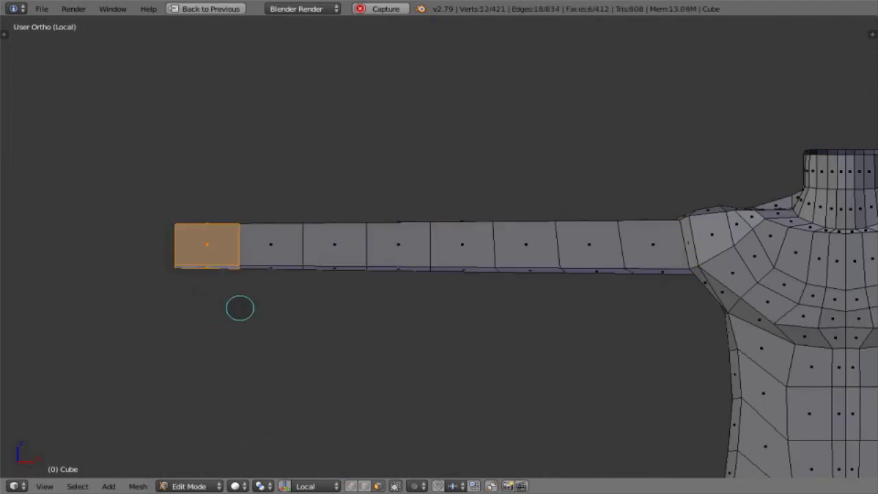
key(ctrl+KP_Add)
key(ctrl+KP_Add)
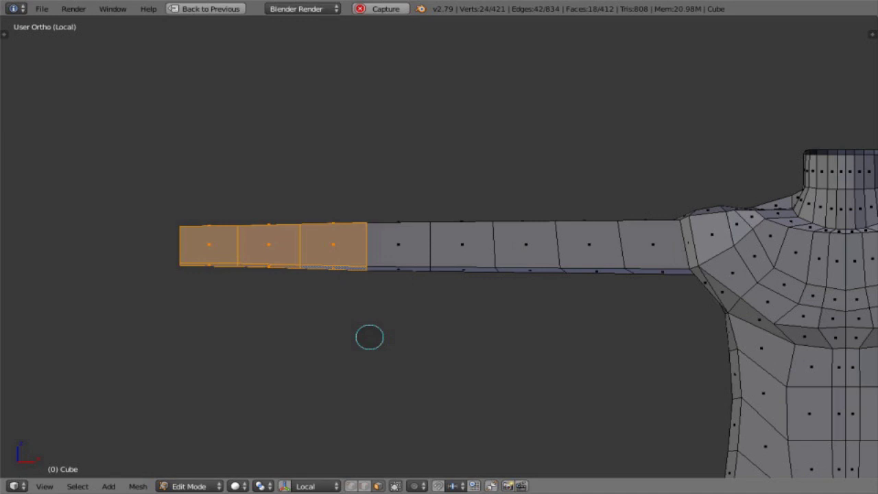
key(s)
click(369, 332)
Flatten the same three forearm segments slightly by scaling them along Z.
key(KP_2)
key(KP_2)
key(KP_8)
key(KP_1)
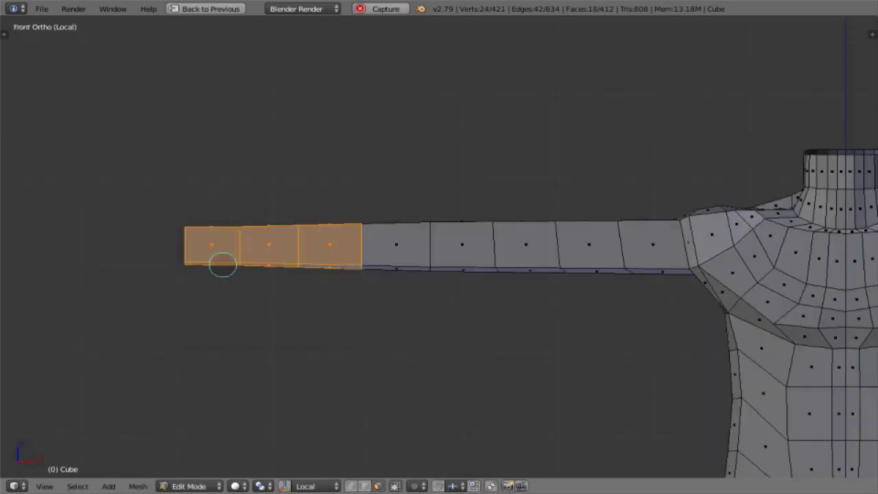
key(s)
key(z)
click(254, 295)
Select the open edge loop at the wrist end of the arm and scale it to 0.9 along Z.
key(KP_4)
key(KP_4)
key(KP_4)
key(KP_6)
key(KP_6)
key(ctrl+Tab)
key(2)
scroll(190, 234, up, 4)
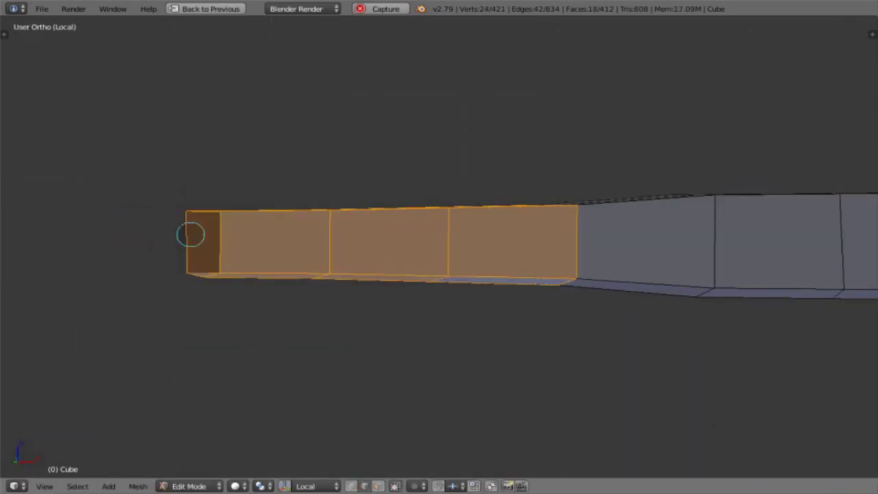
alt+right_click(189, 234)
key(ctrl+KP_1)
key(KP_1)
key(s)
key(Escape)
key(KP_4)
key(KP_4)
key(KP_4)
key(KP_1)
text(sz.9)
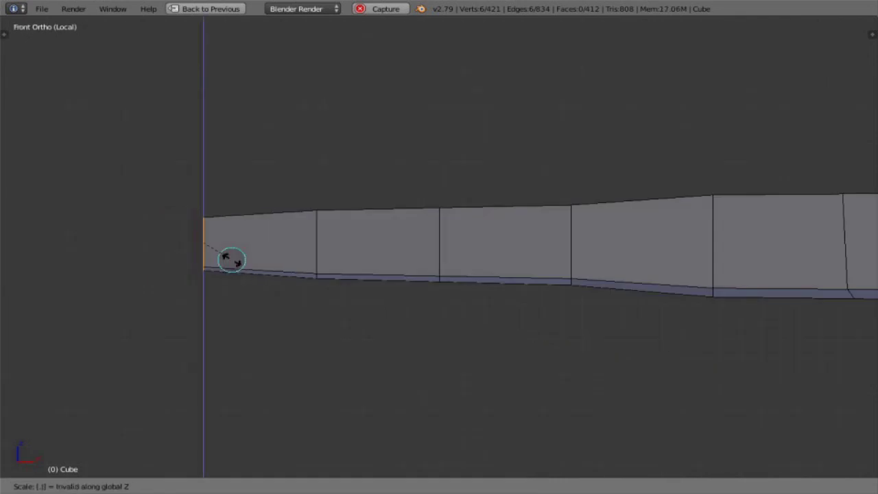
key(Return)
Symmetrize the whole mesh to copy the tapered forearm to the other arm.
key(a)
key(a)
key(KP_Decimal)
key(space)
key(Return)
key(KP_1)
key(a)
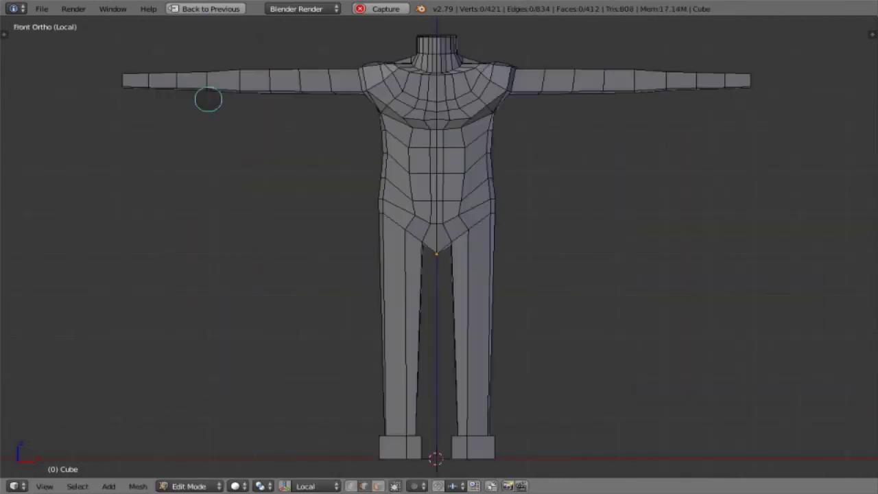
Select the two face loops around the right arm's elbow and scale them to 0.90 along Y.
key(ctrl+Tab)
key(3)
alt+right_click(251, 90)
alt+shift+right_click(225, 90)
key(KP_Decimal)
key(KP_8)
key(KP_8)
key(KP_8)
key(KP_8)
key(KP_8)
key(KP_8)
text(sx.85y)
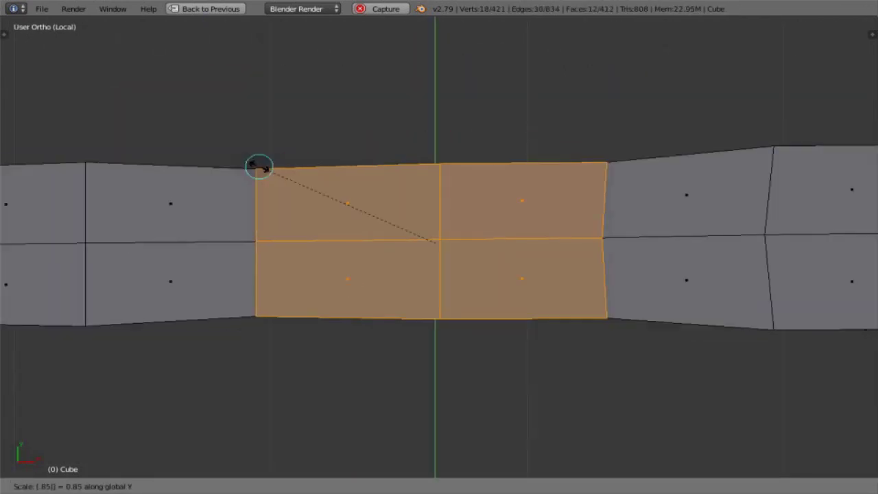
key(BackSpace)
key(BackSpace)
text(90)
key(Return)
Examine the scaled elbow segments from the front, above and below.
key(KP_2)
key(KP_2)
key(KP_2)
key(KP_2)
key(KP_2)
key(KP_2)
key(KP_2)
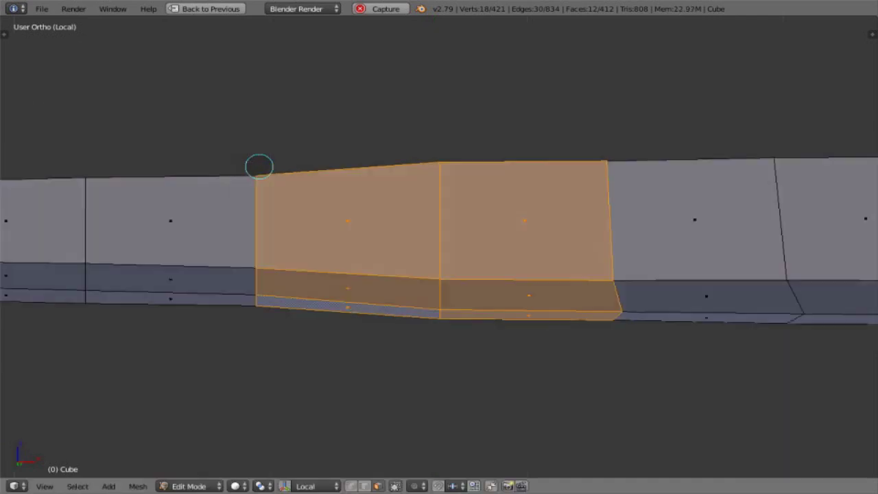
key(KP_8)
key(KP_8)
key(KP_8)
key(KP_8)
key(KP_8)
key(KP_8)
key(KP_8)
key(KP_2)
key(KP_2)
key(KP_2)
key(KP_2)
key(KP_2)
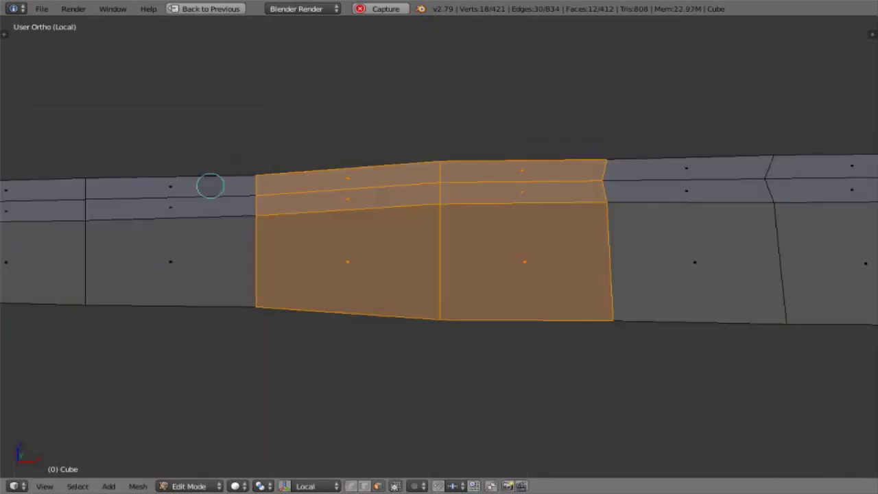
Undo the last changes to the right arm's elbow segments.
key(ctrl+z)
key(ctrl+z)
key(ctrl+z)
Raise the forearm's top centre edge 0.02 along Z, and raise it together with the neighbouring edge by 0.03 along Z.
text(gz)
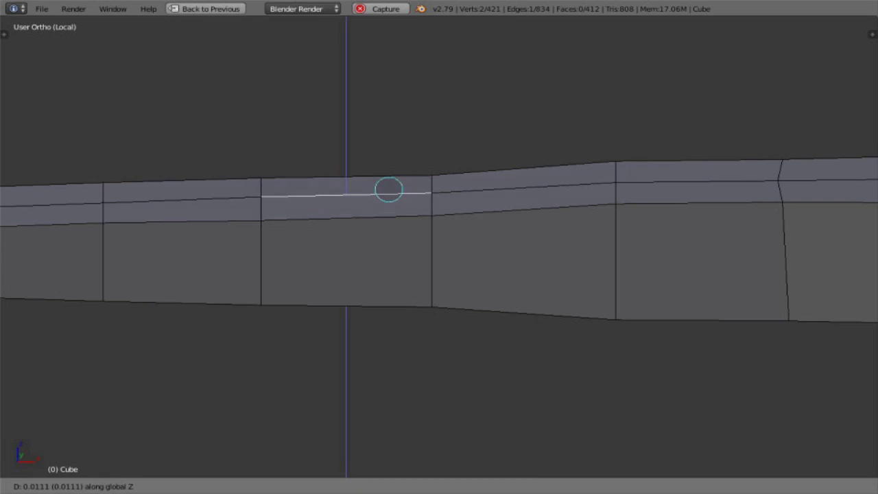
text(.02)
key(Return)
shift+right_click(199, 198)
text(gz.01)
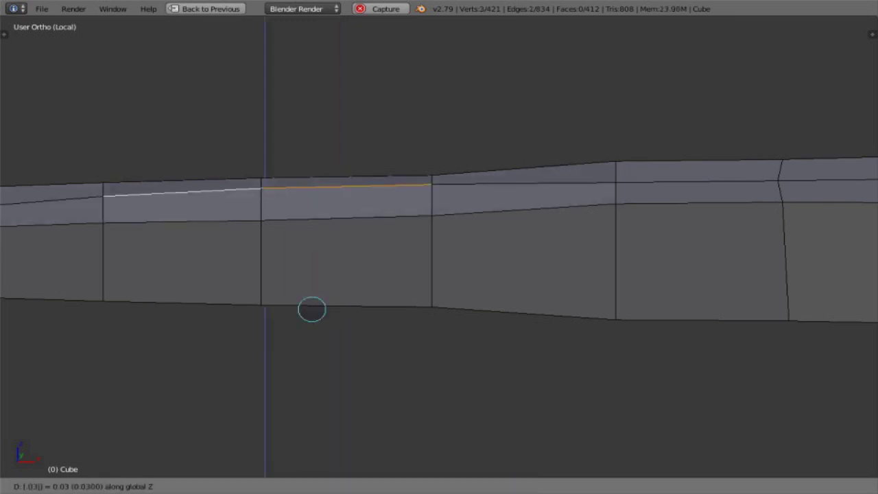
key(Return)
Select the open edge loop at the wrist end of the arm and scale it to 0.85 along Z.
key(ctrl+KP_3)
key(KP_8)
scroll(312, 309, up, 1)
alt+right_click(160, 286)
text(s)
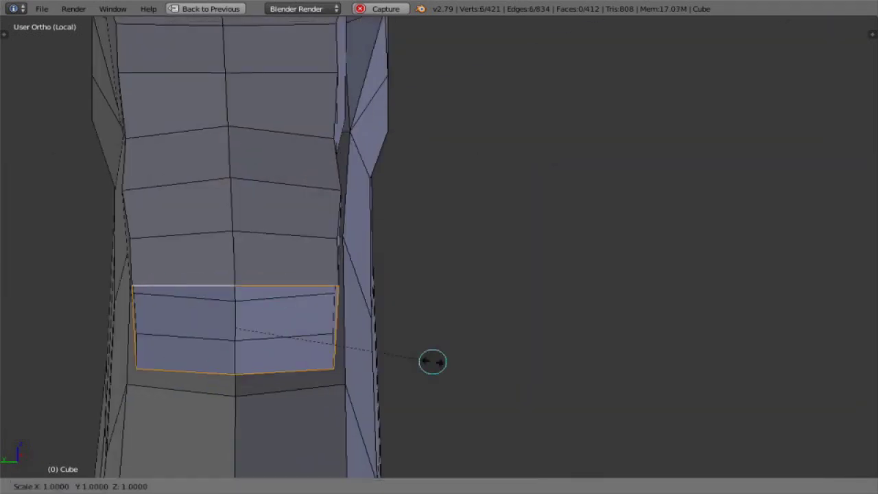
text(z.85)
key(Return)
Select the four face loops of the right forearm and examine their taper from the front.
middle_drag(432, 361, 343, 359)
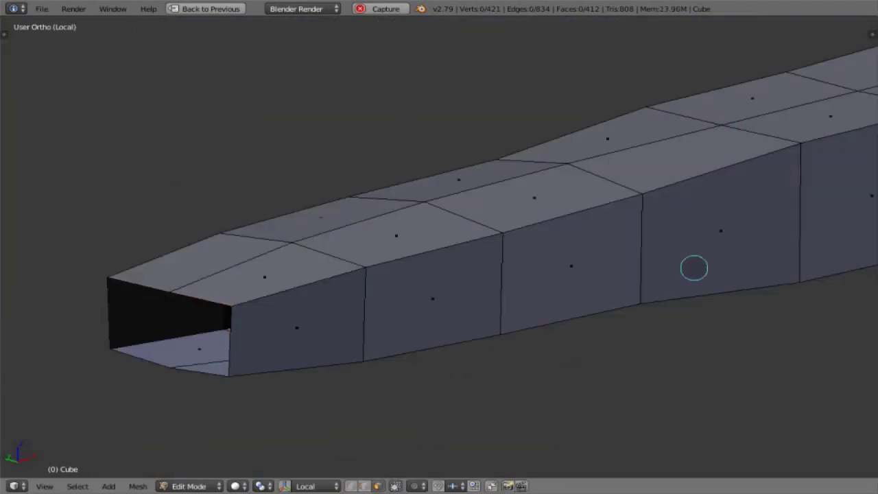
alt+right_click(715, 294)
alt+shift+right_click(587, 317)
alt+shift+right_click(431, 338)
alt+shift+right_click(339, 344)
scroll(339, 343, down, 4)
key(KP_1)
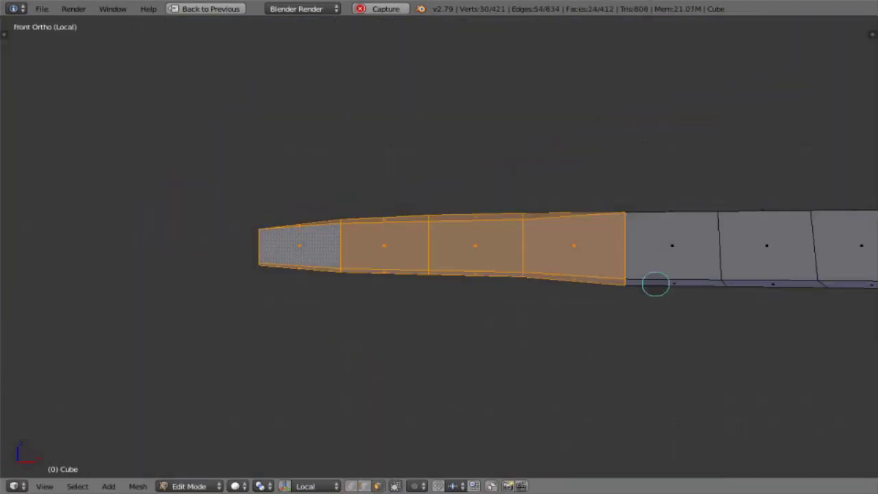
ctrl+scroll(651, 267, up, 10)
key(a)
Narrow the two face loops at the right arm's wrist end by scaling them to 0.9.
key(a)
key(KP_Decimal)
scroll(652, 267, up, 1)
key(a)
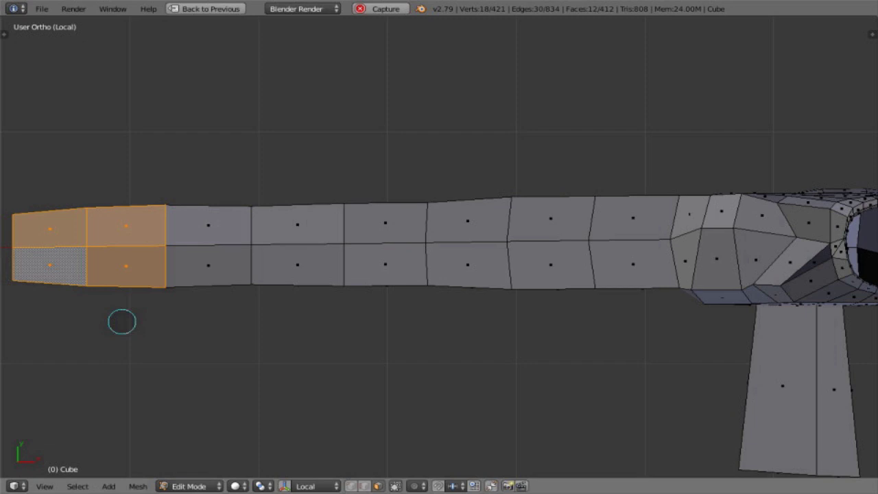
text(sx.9)
key(Return)
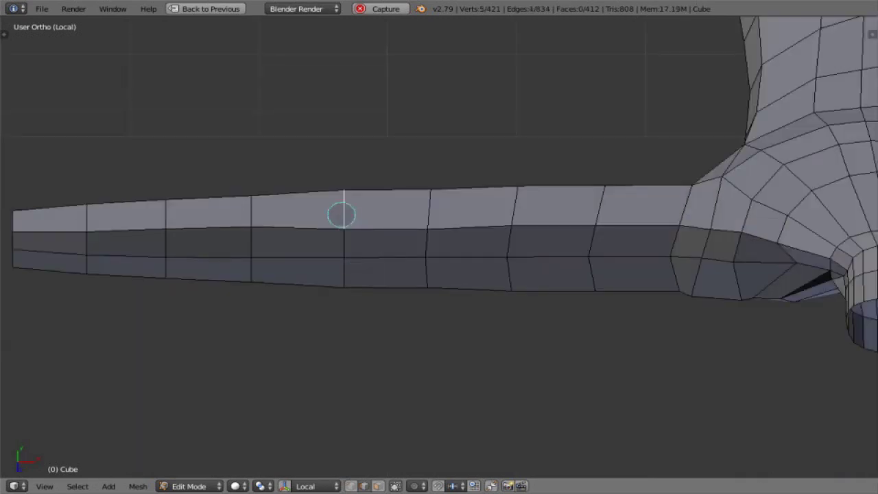
Select the edge loop around the right elbow and scale it down.
alt+click(345, 206)
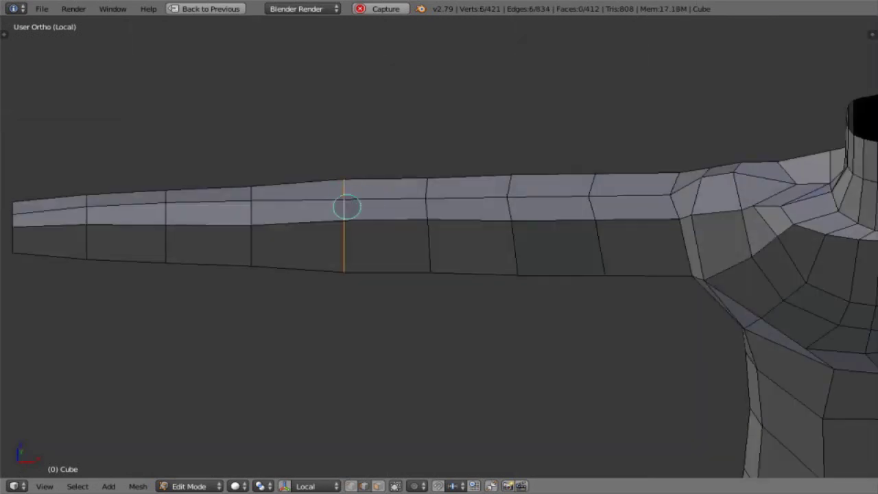
key(s)
key(Return)
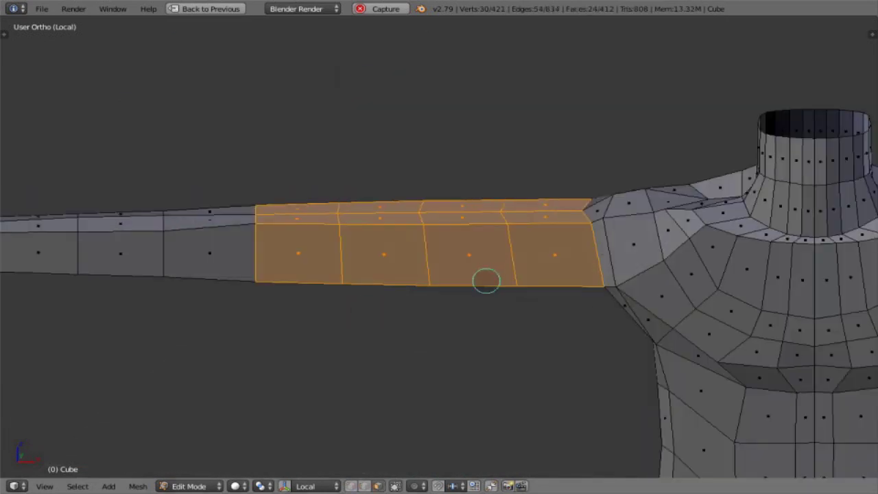
Select a face loop midway along the right upper arm and scale it to 0.95 along Z.
right_click(386, 219)
alt+right_click(388, 221)
text(sz.95)
key(Return)
Add the adjacent upper-arm face loop to the selection and scale both loops to 0.95, with a further 0.9 along Z.
alt+shift+right_click(468, 280)
text(s.95)
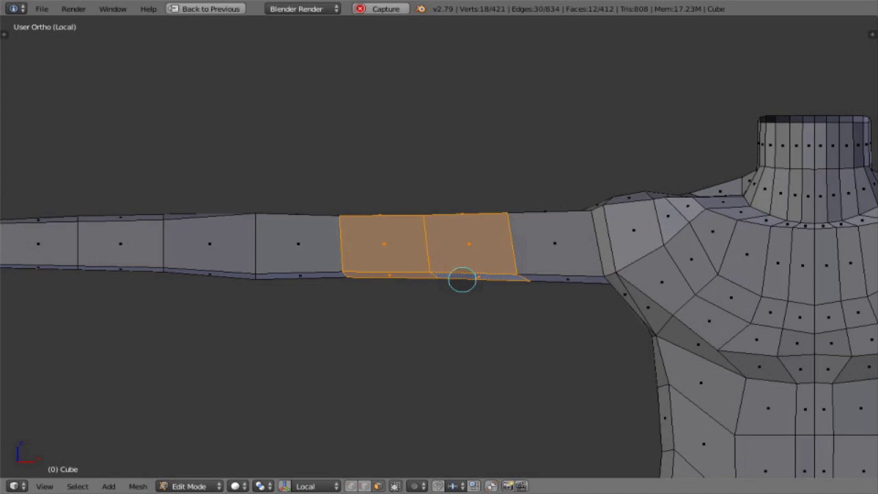
text(sz.9)
key(Return)
Raise the right upper arm's top centre edge beside the shoulder 0.05 along Z, and add the adjacent edge to the selection.
middle_drag(462, 280, 42, 317)
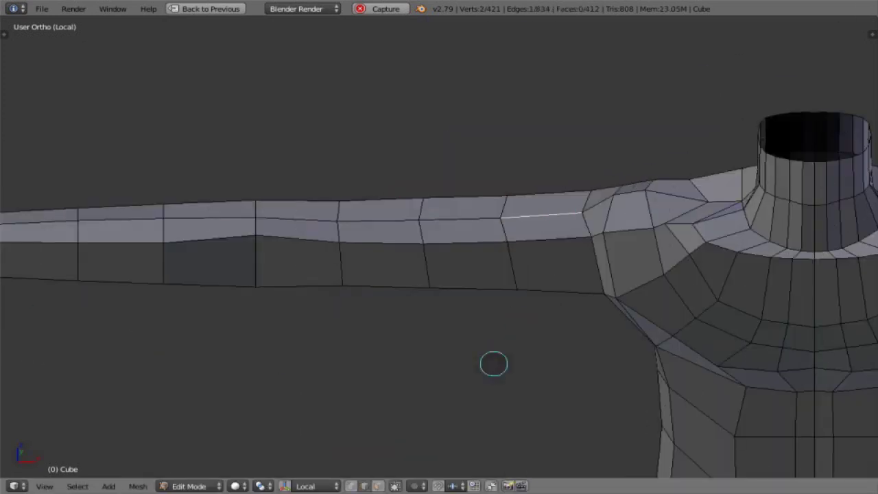
key(g)
key(z)
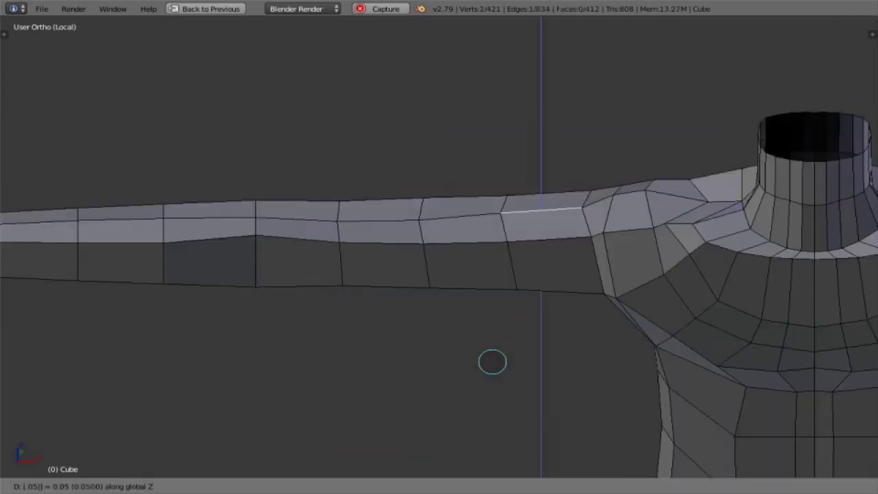
click(492, 358)
shift+right_click(449, 215)
key(KP_2)
key(KP_2)
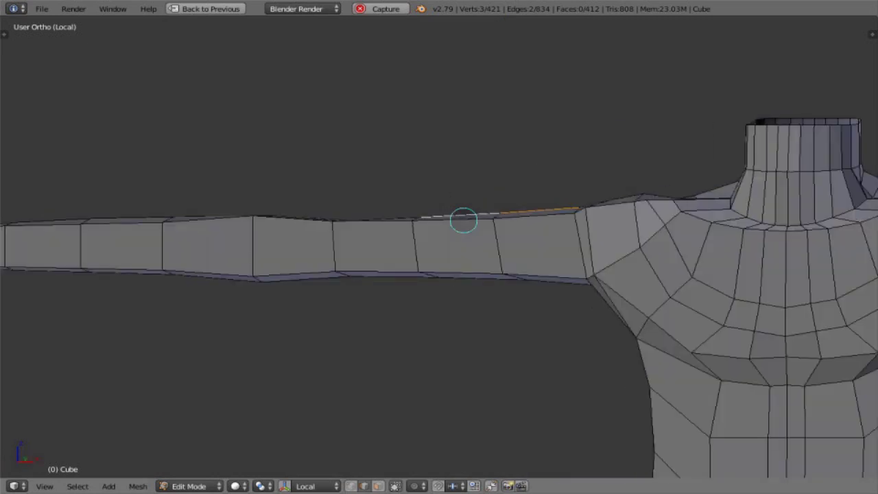
Select the edge loop around the right elbow and move it 0.03 along Y.
middle_drag(463, 220, 256, 225)
right_click(256, 226)
key(KP_1)
key(KP_8)
key(KP_8)
key(KP_8)
key(KP_8)
key(KP_8)
key(KP_8)
key(z)
alt+right_click(256, 210)
text(z)
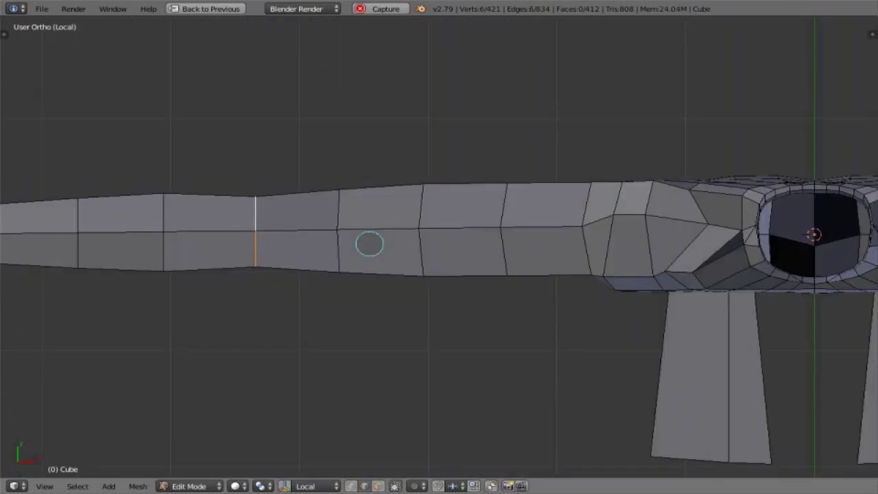
text(gy.05)
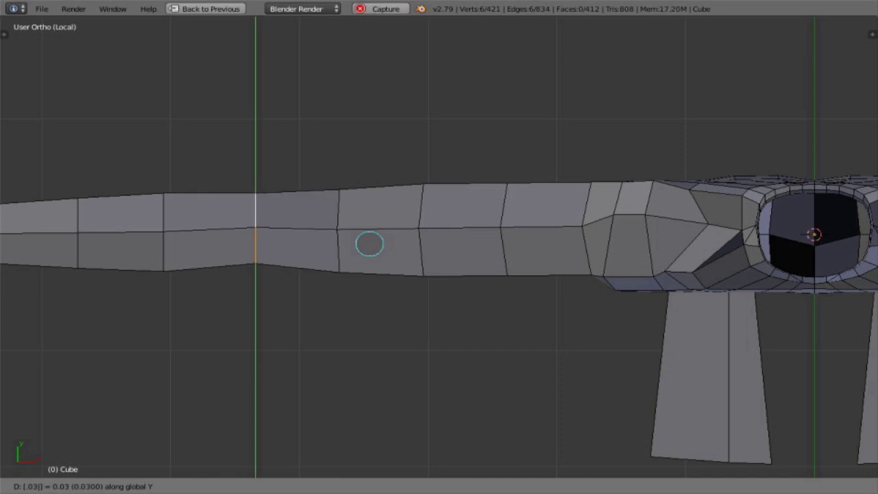
key(Return)
Switch to edge selection and cut a lengthwise edge loop along the top of the right arm.
middle_drag(369, 243, 369, 243)
key(a)
key(a)
key(KP_Decimal)
key(KP_1)
scroll(369, 244, up, 1)
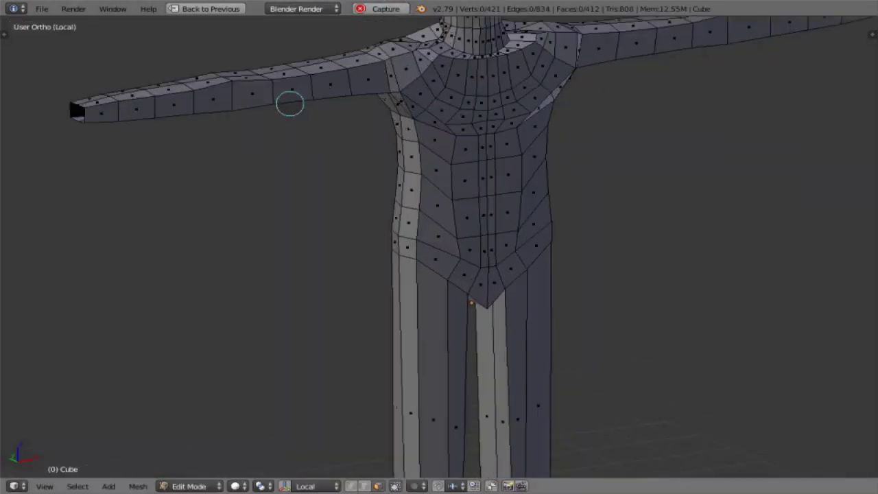
middle_drag(290, 103, 161, 158)
key(ctrl+Tab)
key(2)
alt+right_click(265, 198)
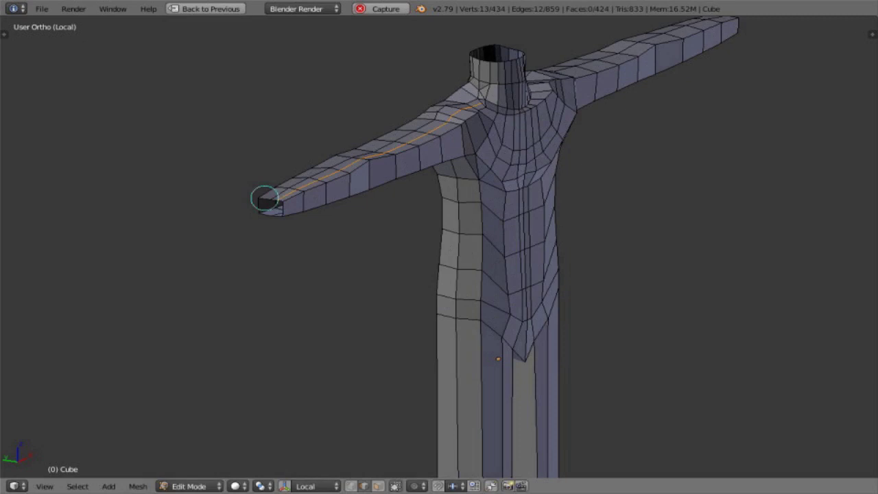
Add lengthwise loop cuts along both halves of the right arm's underside, running on into the body.
key(KP_2)
key(KP_2)
key(KP_2)
key(ctrl+r)
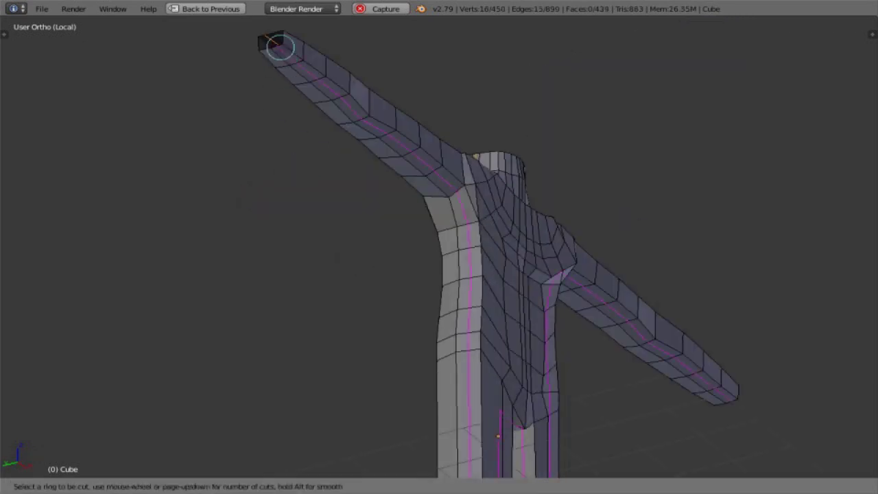
double_click(282, 48)
key(ctrl+r)
double_click(265, 49)
Symmetrize the whole mesh to copy the new lengthwise cuts to the other side of the body.
key(a)
key(KP_1)
key(KP_8)
key(KP_8)
key(a)
key(space)
text(sym)
key(Return)
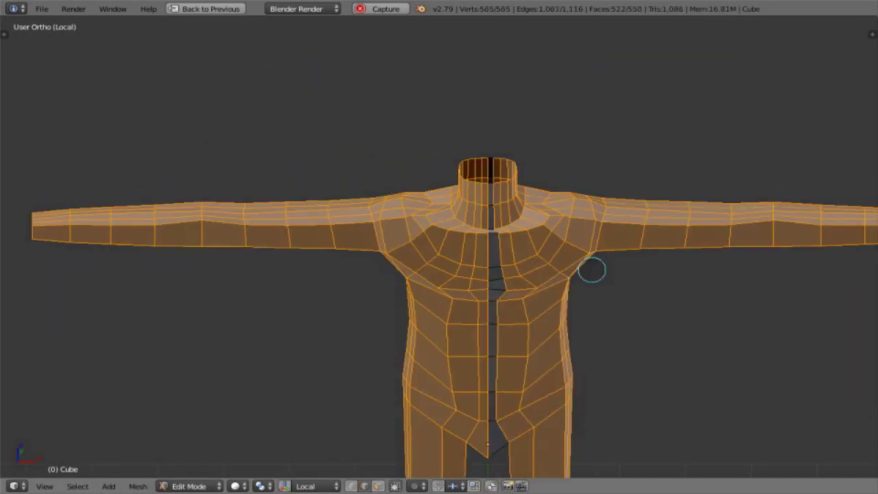
key(a)
Select the front and back face strips running along the right arm and scale them to 0.9 along Z.
key(ctrl+KP_4)
key(ctrl+KP_4)
key(ctrl+KP_4)
key(ctrl+KP_4)
key(ctrl+KP_4)
key(KP_4)
key(KP_4)
key(ctrl+KP_4)
key(ctrl+KP_4)
key(KP_4)
key(KP_4)
key(KP_4)
key(KP_4)
key(KP_4)
key(KP_4)
key(KP_4)
key(KP_4)
key(KP_4)
ctrl+right_click(310, 249)
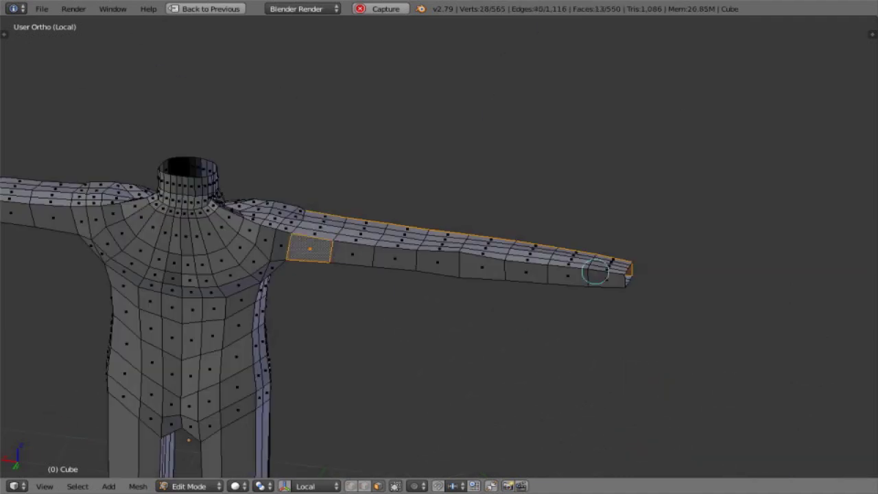
key(KP_6)
key(KP_6)
key(KP_6)
key(KP_6)
key(KP_6)
key(KP_6)
key(KP_6)
key(KP_6)
key(KP_6)
key(KP_6)
key(KP_Decimal)
text(sz.9)
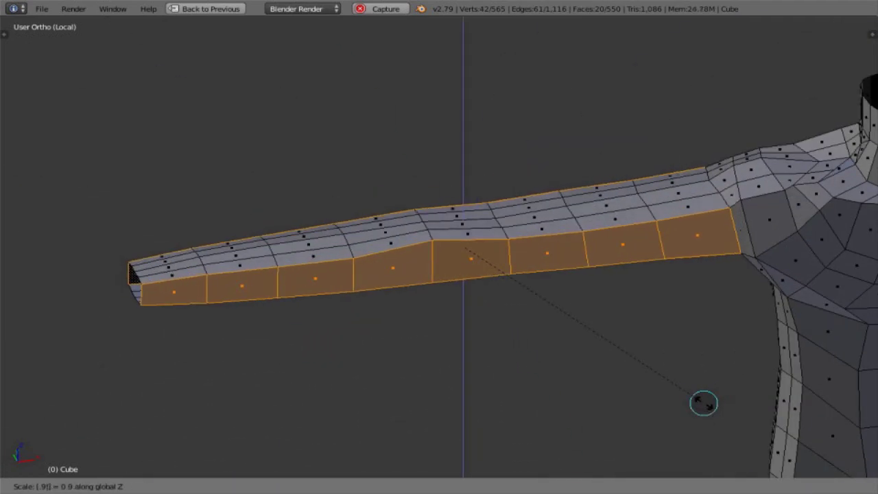
key(Return)
Examine the shape of the scaled arm strips from the front and from both sides.
key(KP_4)
key(KP_4)
key(KP_4)
key(KP_4)
key(KP_4)
key(KP_4)
key(KP_4)
key(KP_4)
key(KP_4)
key(KP_1)
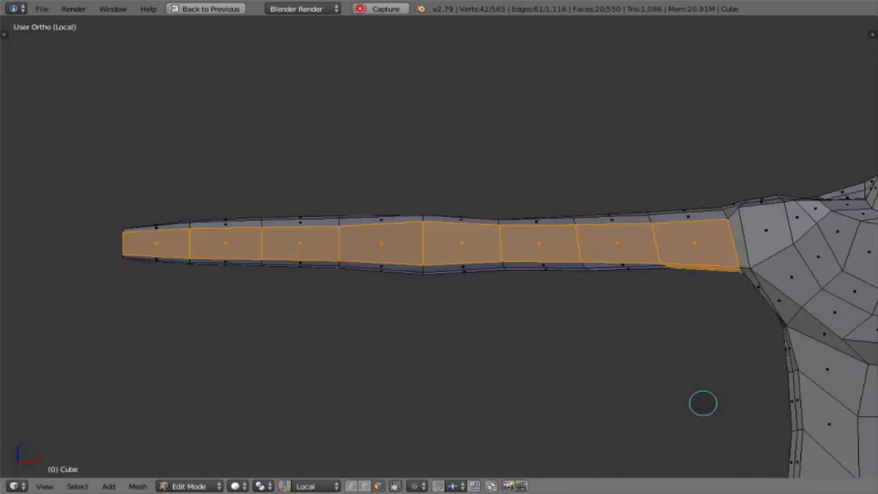
key(KP_4)
key(KP_4)
key(KP_4)
key(KP_4)
key(KP_4)
key(KP_4)
key(KP_4)
key(KP_4)
key(KP_6)
key(KP_6)
key(KP_6)
key(KP_6)
key(KP_6)
key(KP_6)
key(KP_6)
key(KP_6)
middle_drag(702, 403, 701, 403)
Select the side faces along the right forearm and scale them down, using 0.9 along Y.
right_click(164, 250)
middle_drag(164, 250, 200, 252)
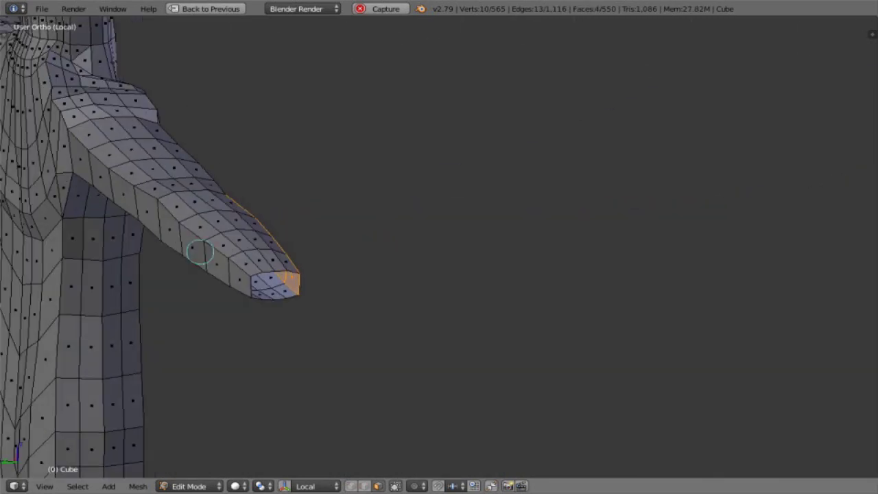
text(s)
middle_drag(394, 255, 392, 260)
text(8)
key(Return)
text(sy.9)
key(Return)
Select the two middle face strips on both the upper and lower side of the right forearm.
shift+right_click(103, 254)
middle_drag(310, 272, 316, 274)
ctrl+shift+right_click(327, 260)
middle_drag(208, 323, 204, 323)
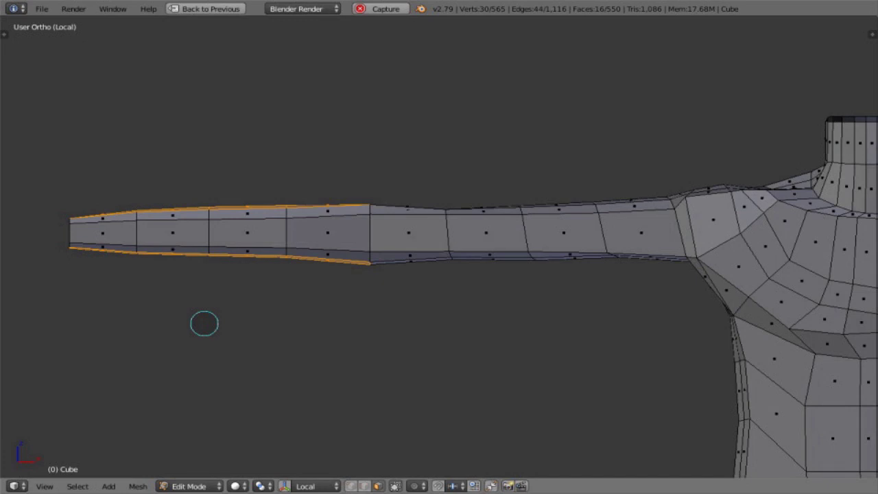
Scale the selected upper and lower forearm strips down slightly along Z.
key(t)
click(82, 97)
key(t)
middle_drag(238, 234, 238, 235)
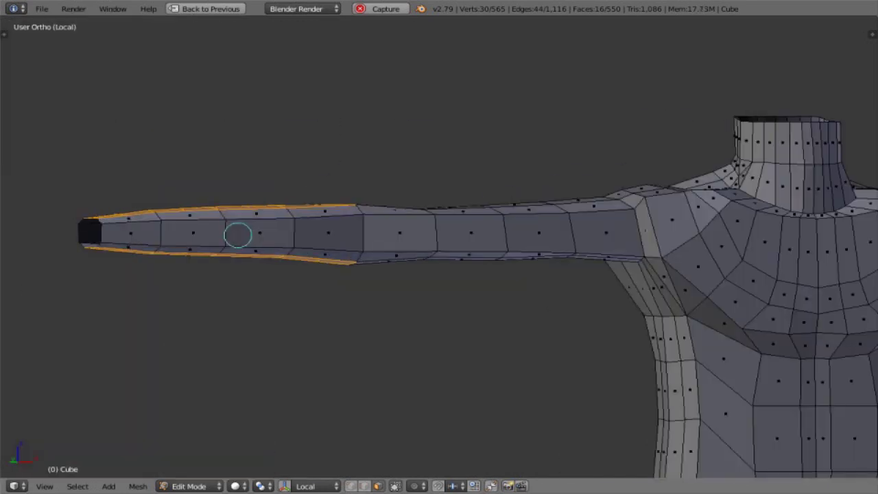
key(t)
click(82, 96)
click(30, 429)
key(t)
middle_drag(205, 270, 247, 277)
key(Return)
key(ctrl+z)
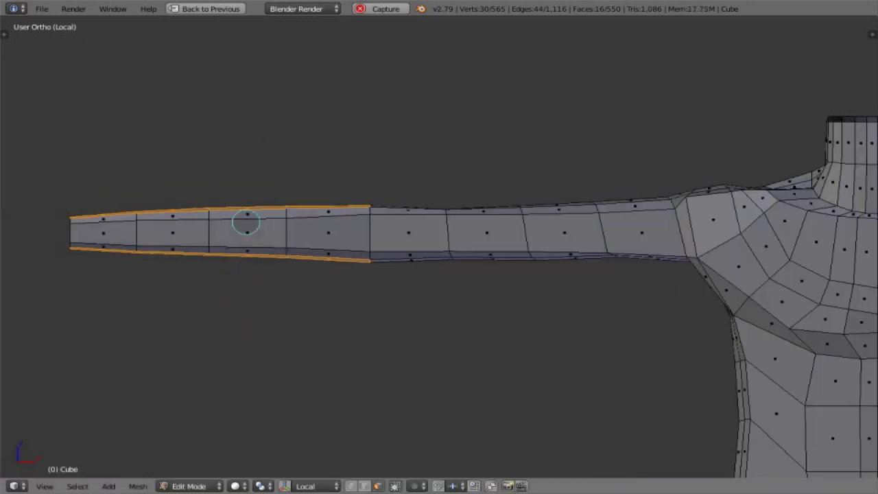
key(KP_8)
key(KP_8)
key(KP_8)
right_click(247, 211)
shift+right_click(329, 209)
shift+right_click(245, 225)
shift+right_click(328, 239)
text(sz1.15)
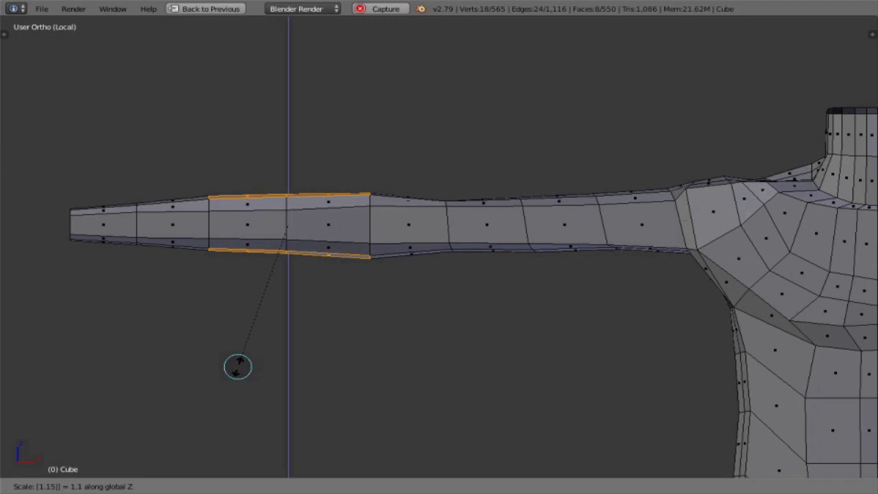
key(Escape)
Select the upper and lower middle faces of the forearm segment beside the elbow and scale them 1.1 along Z.
right_click(328, 207)
shift+right_click(336, 199)
shift+right_click(327, 247)
text(sz)
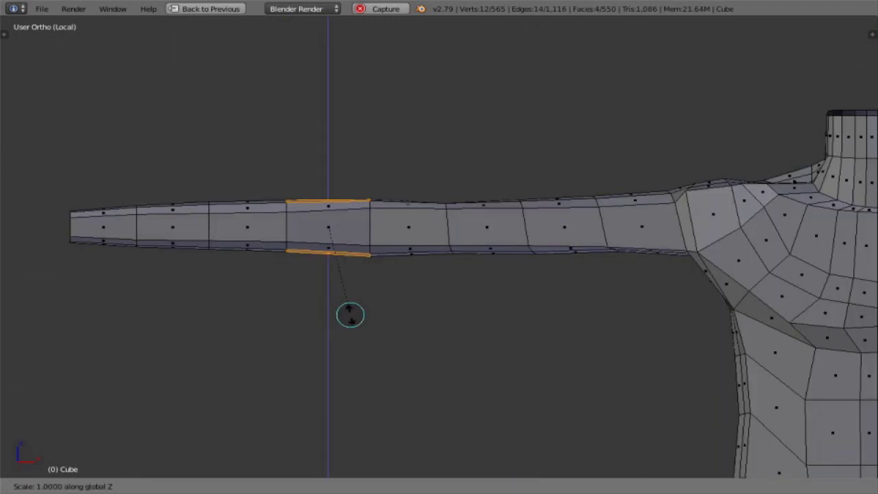
text(1.1)
key(Return)
Examine the scaled forearm faces from the side and the arm's end, in both orthographic and perspective views.
key(KP_4)
key(KP_6)
key(KP_6)
key(KP_6)
key(KP_6)
key(KP_6)
key(KP_5)
key(KP_4)
key(KP_4)
key(KP_4)
key(KP_4)
key(KP_4)
key(KP_4)
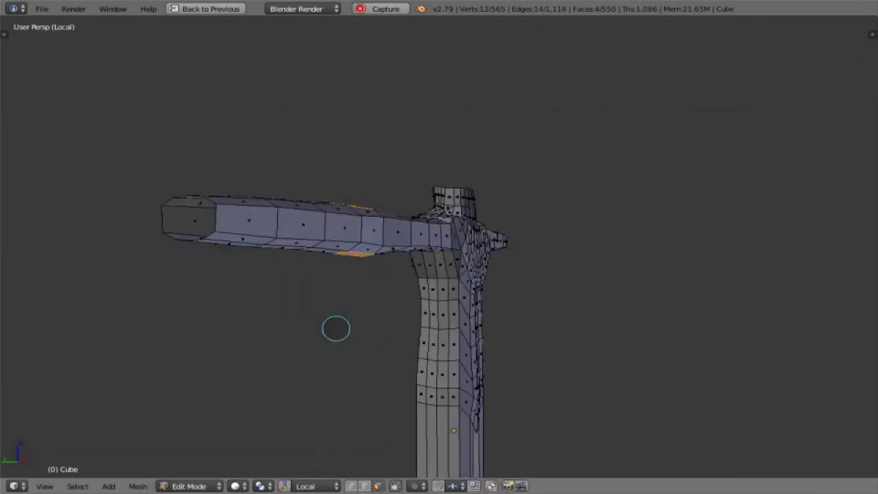
key(KP_6)
key(KP_6)
key(KP_8)
key(KP_8)
key(KP_8)
key(KP_5)
Deselect everything, frame the whole body and render it.
key(a)
key(Home)
key(KP_7)
key(KP_1)
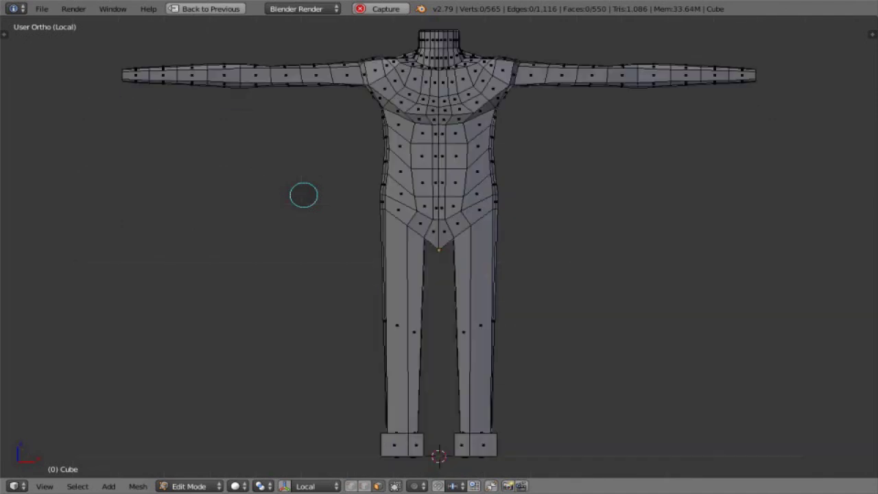
key(F12)
key(Escape)
Examine the torso and both arms at slight angles around the front view.
scroll(478, 120, up, 2)
key(KP_4)
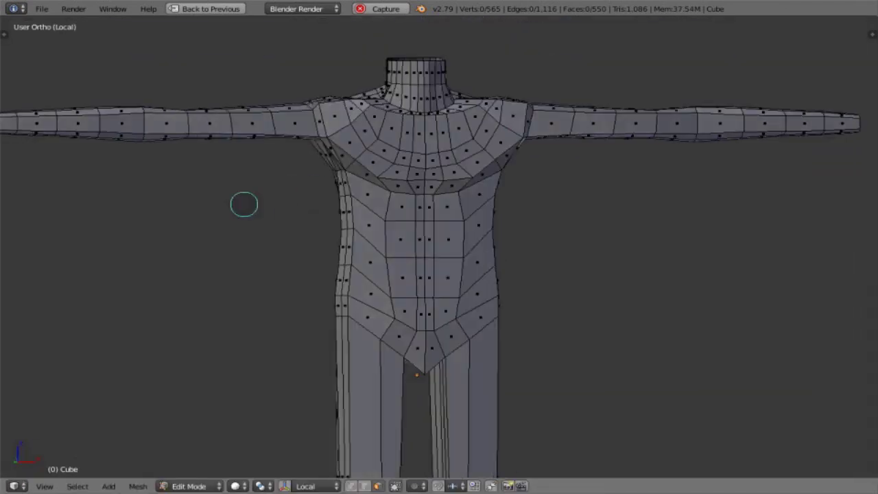
key(KP_6)
key(KP_6)
key(KP_6)
key(KP_6)
key(KP_4)
key(KP_4)
key(KP_4)
key(KP_4)
key(KP_4)
Select a front face in the middle of the right upper arm and move it forward along Y.
alt+right_click(324, 123)
alt+shift+right_click(265, 126)
key(KP_Decimal)
key(KP_7)
right_click(431, 353)
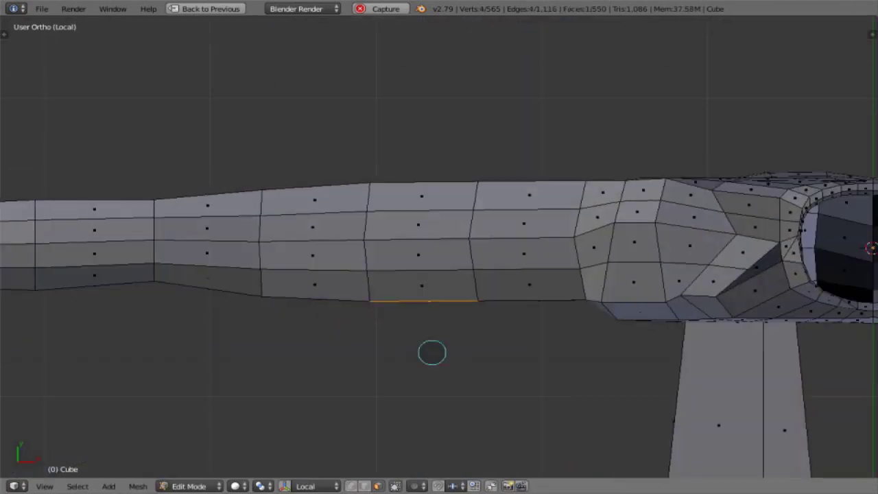
text(gy.)
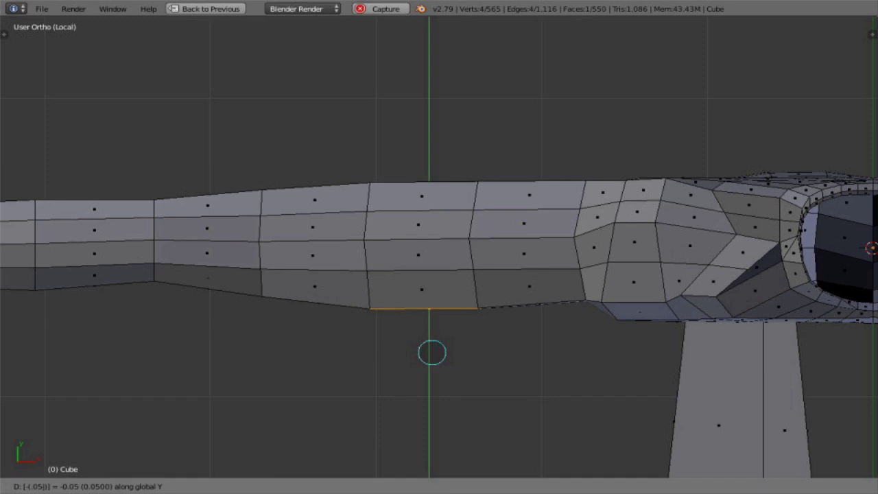
key(BackSpace)
key(BackSpace)
key(Escape)
Select the face loop around the middle of the right upper arm and scale it 1.25 along X.
alt+right_click(466, 333)
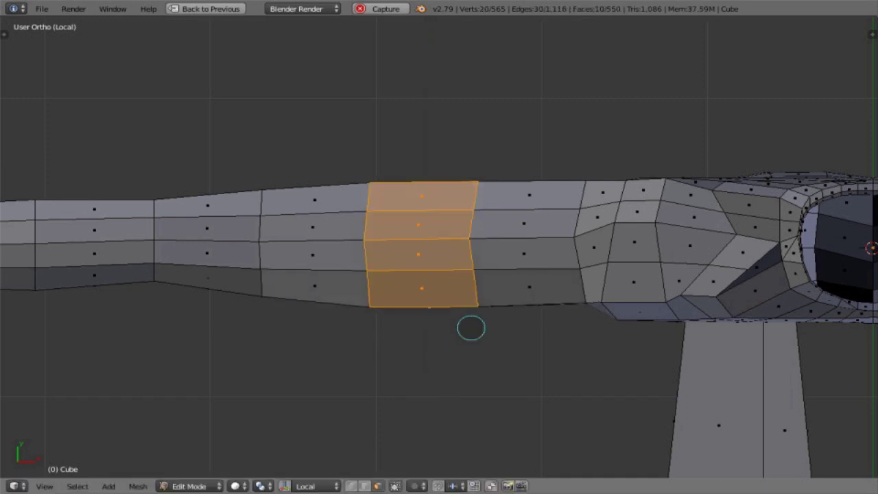
key(BackSpace)
text(25)
key(Return)
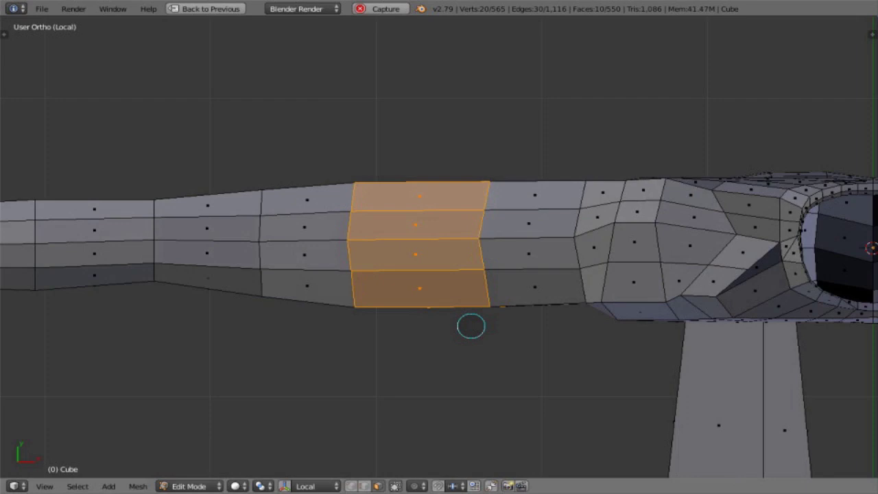
Scale the face loop around the middle of the right forearm 1.25 along X and move it 0.1 along X.
ctrl+scroll(470, 326, down, 14)
alt+right_click(302, 281)
text(sx1.25)
key(Return)
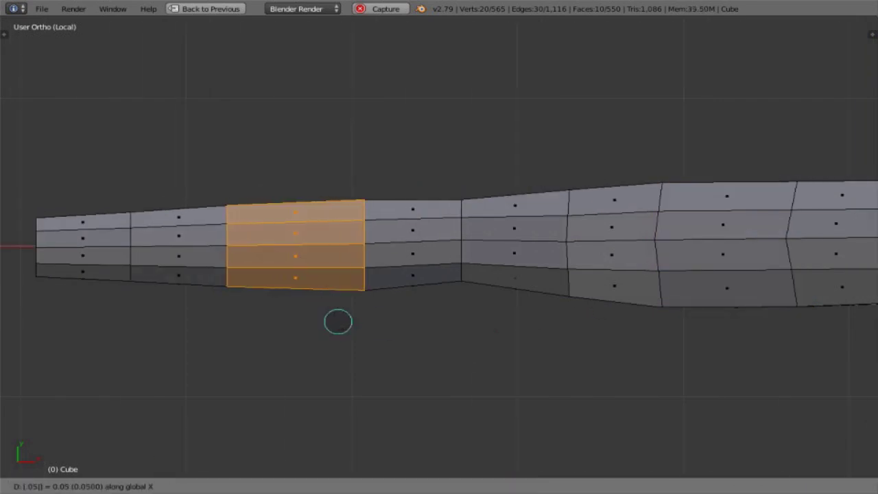
key(BackSpace)
key(BackSpace)
text(1)
key(Return)
Select the front face of the widened forearm loop, scale it to 0 along Y and shift it slightly back along Y.
key(KP_2)
key(KP_2)
key(KP_2)
key(KP_2)
key(KP_2)
scroll(338, 321, down, 4)
key(KP_2)
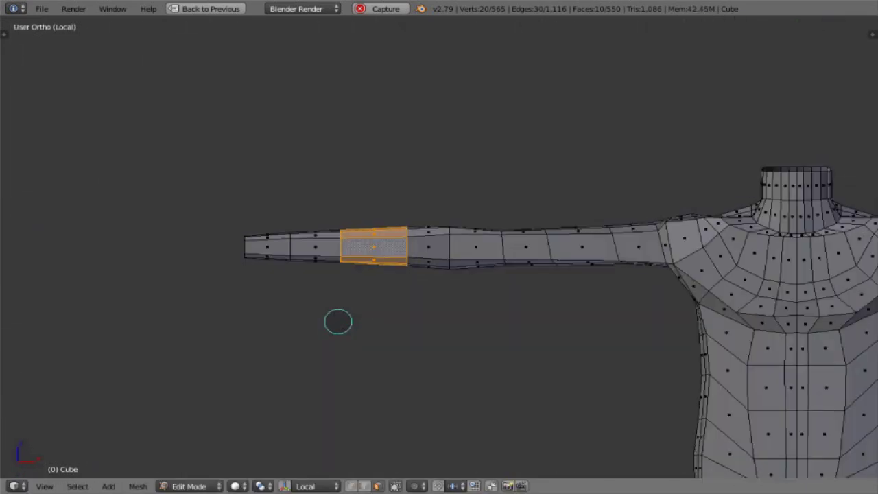
key(KP_7)
key(KP_1)
right_click(372, 318)
key(KP_7)
key(s)
key(y)
key(0)
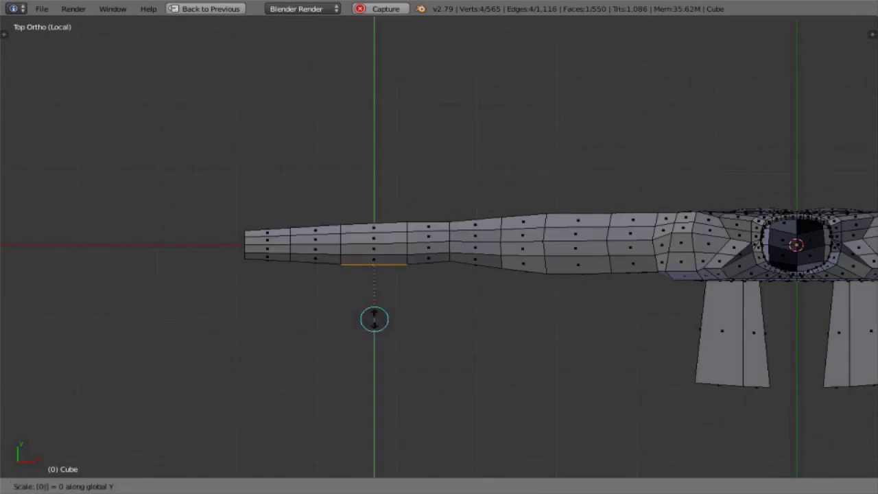
key(Return)
key(g)
key(y)
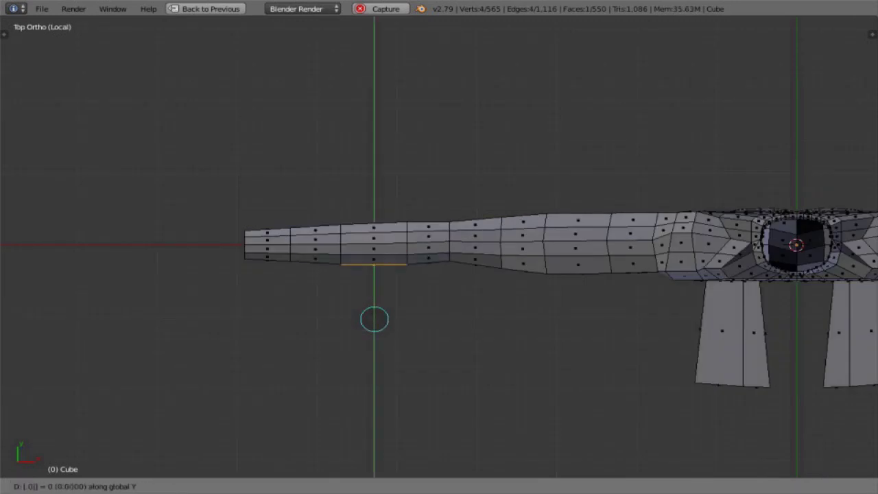
key(Return)
Examine the adjusted forearm profile from the front and looking along the arm.
key(KP_1)
key(KP_4)
key(KP_4)
key(KP_4)
key(KP_4)
key(KP_4)
key(KP_4)
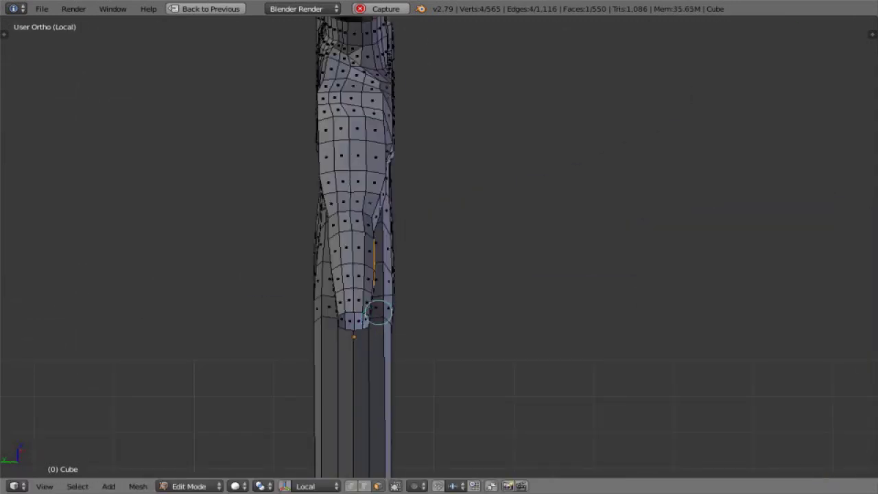
key(KP_5)
Select the four face loops of the right forearm, from elbow to wrist, and scale them up slightly.
key(KP_7)
key(KP_5)
alt+right_click(423, 264)
alt+shift+right_click(373, 263)
alt+shift+right_click(316, 262)
alt+shift+right_click(272, 262)
key(s)
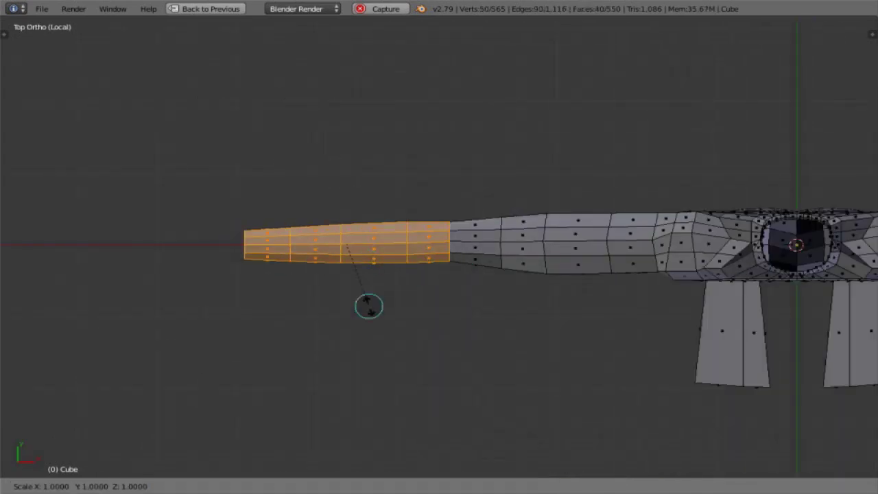
key(Return)
Examine the enlarged forearm from the wrist end and from above.
key(KP_2)
key(KP_2)
key(KP_2)
key(KP_2)
key(KP_2)
key(KP_4)
key(KP_4)
key(KP_4)
key(KP_4)
key(KP_4)
key(KP_4)
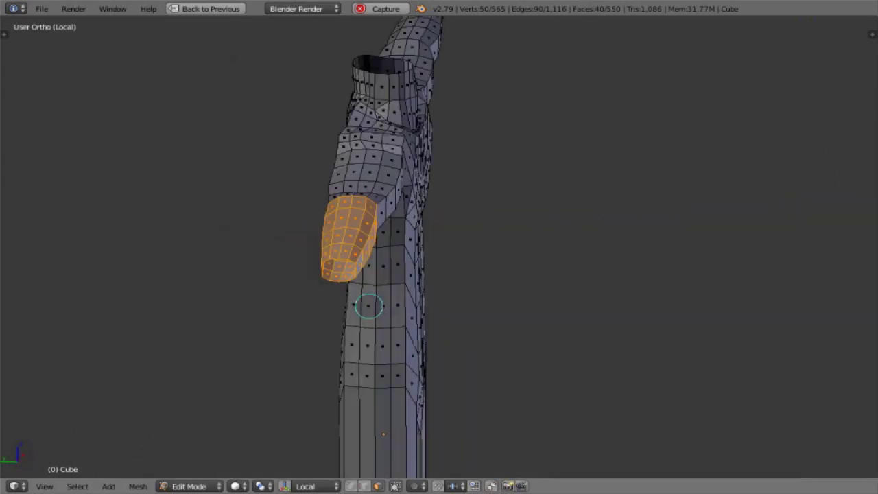
Render the body and inspect the shape of the arms in the result.
key(KP_7)
key(F12)
middle_drag(396, 269, 408, 206)
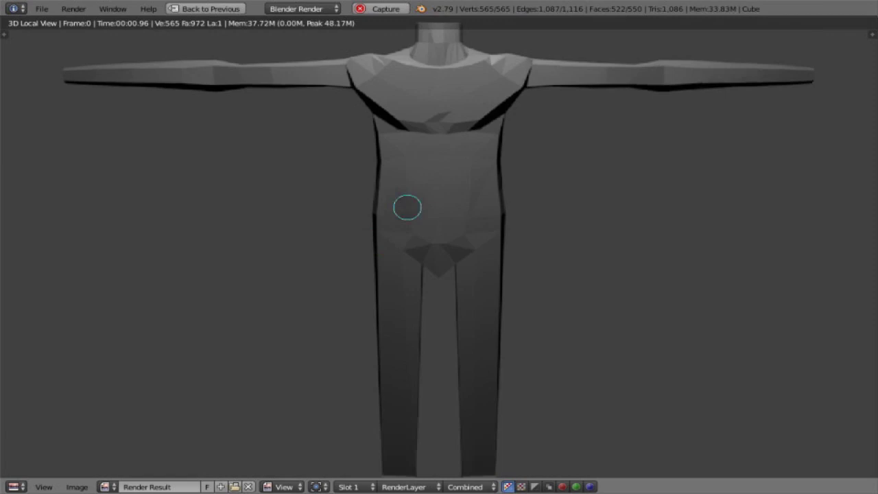
key(Escape)
Add three edge loops on each side of the right elbow and a lengthwise loop cut along the arm.
key(KP_1)
key(ctrl+r)
scroll(471, 261, up, 2)
double_click(471, 260)
key(ctrl+r)
scroll(383, 260, up, 2)
click(382, 261)
right_click(443, 322)
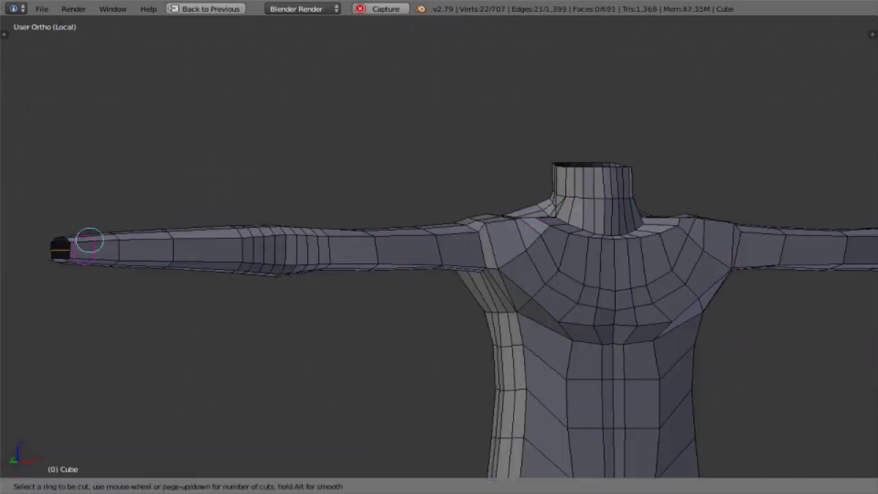
click(89, 242)
right_click(320, 404)
Select the face loops around the right elbow and scale them to 0.85 along Z.
key(a)
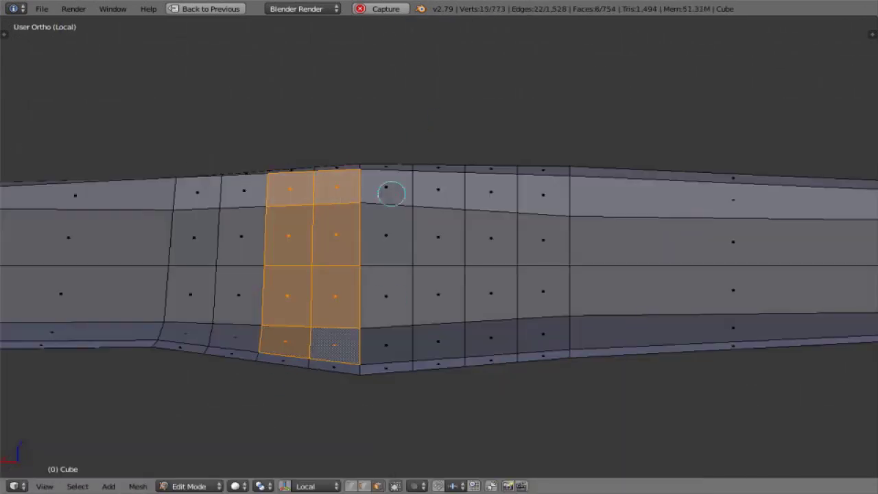
drag(391, 194, 544, 334)
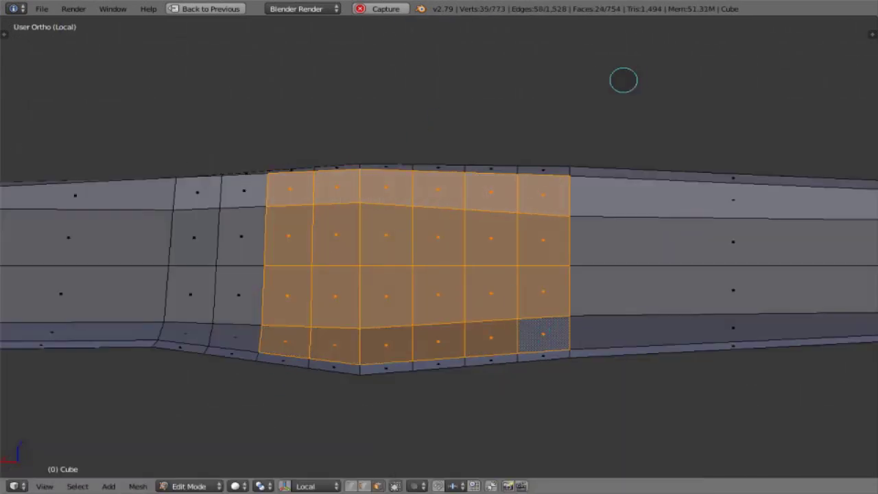
text(sz.85)
key(Escape)
shift+right_click(243, 190)
ctrl+shift+right_click(187, 334)
key(KP_8)
key(s)
key(Escape)
key(KP_8)
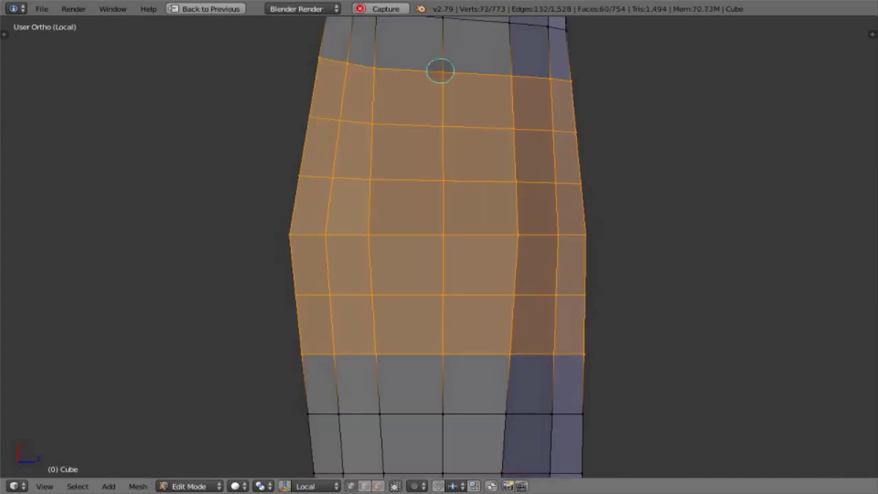
Knife a diamond-shaped pattern into the back of the elbow and dissolve the surplus edges at its +X tip and sides.
key(k)
click(443, 71)
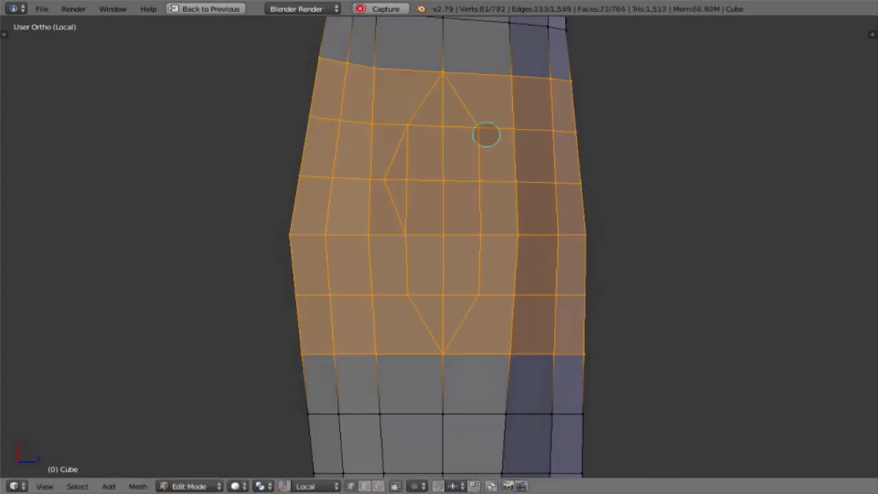
scroll(446, 128, up, 2)
key(x)
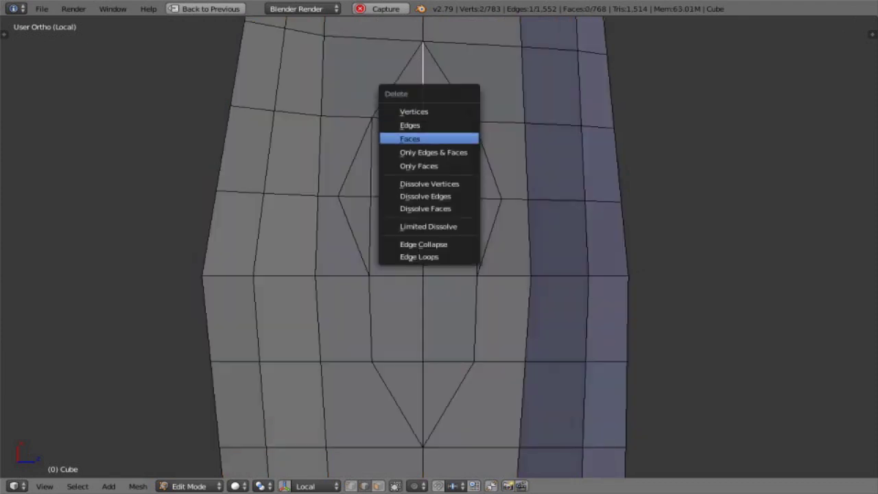
key(x)
key(f)
alt+right_click(353, 235)
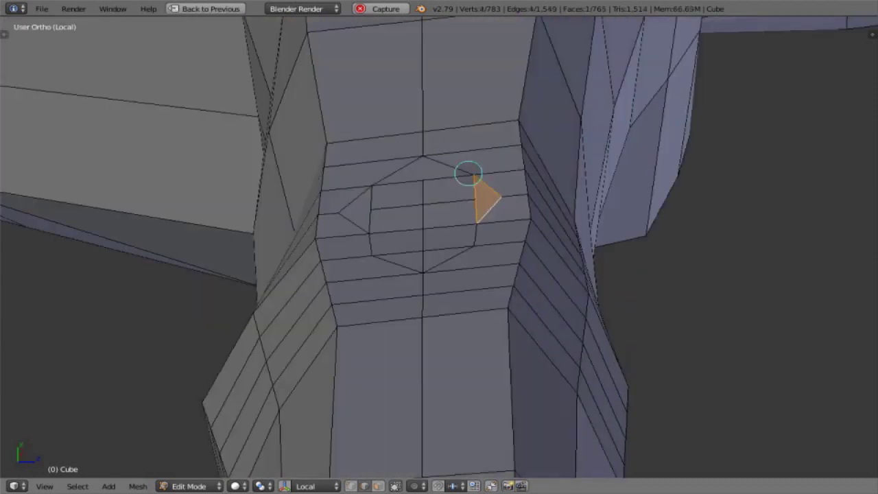
Merge the two triangles at the diamond's -X tip into one face and symmetrize the whole mesh.
key(a)
key(Home)
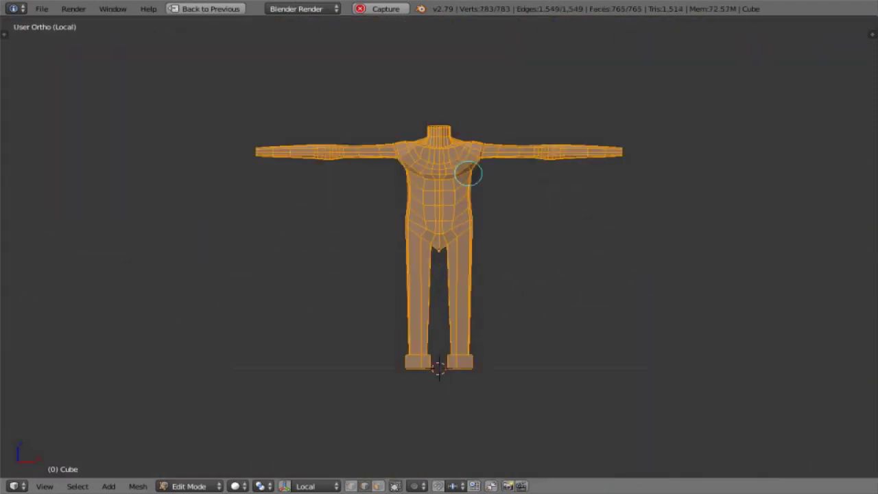
key(ctrl+KP_1)
key(a)
right_click(440, 354)
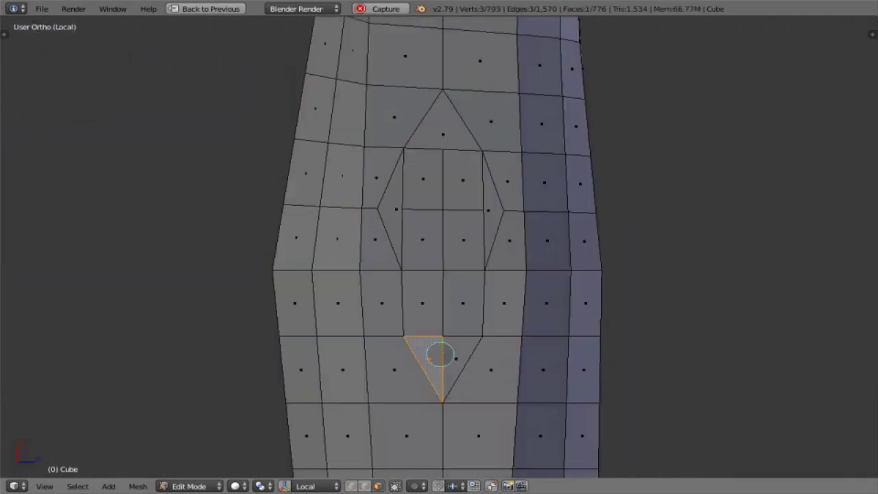
key(a)
key(a)
key(space)
key(Return)
key(a)
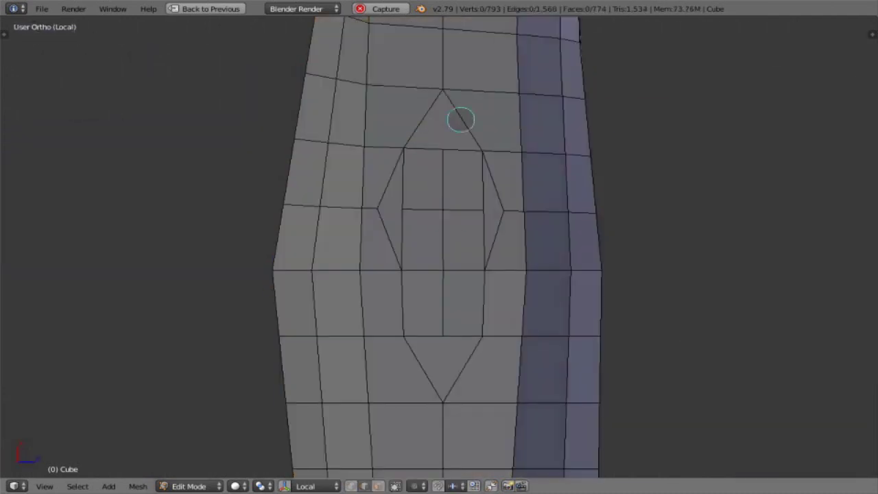
Select the four faces at the center of the elbow diamond and scale them down slightly.
key(ctrl+Tab)
right_click(461, 180)
shift+right_click(424, 237)
key(s)
key(BackSpace)
key(Return)
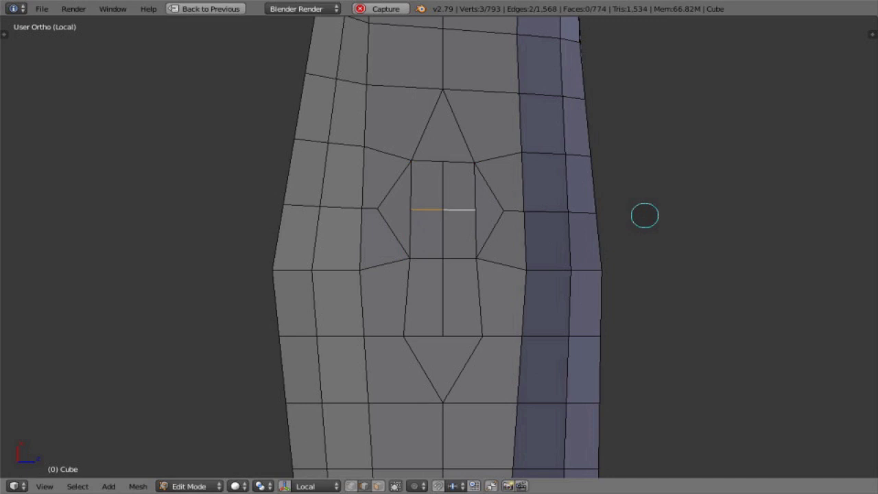
key(Escape)
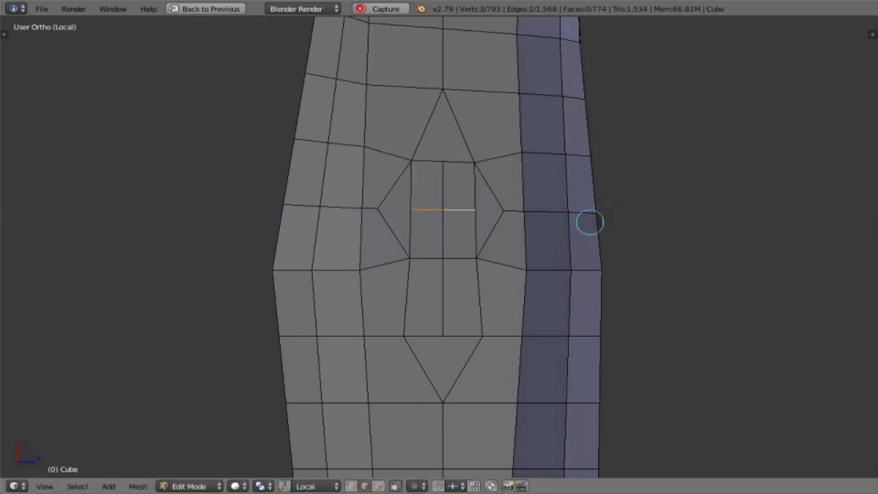
Scale the central crosswise edges of the diamond to 0.75 along Z and the crosswise edges on their +X side to 0.85.
text(sz.75)
key(Return)
right_click(427, 161)
shift+right_click(458, 161)
text(s.85)
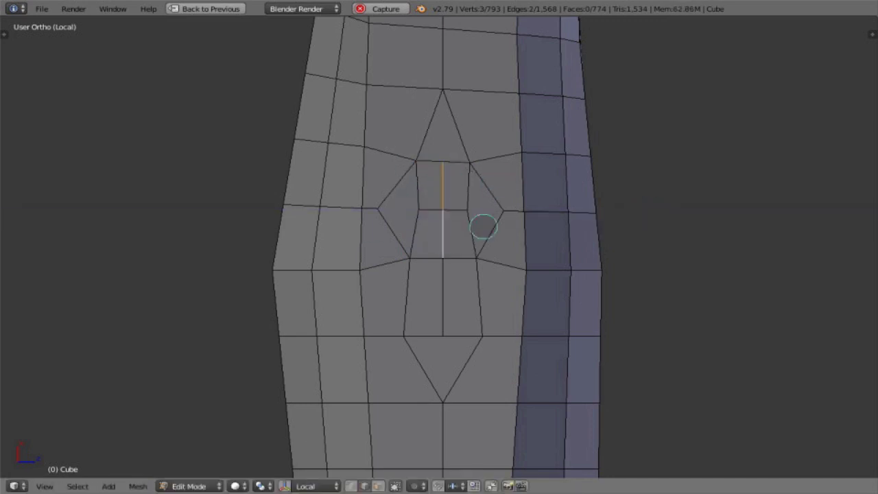
Adjust the central lengthwise edges of the diamond along X, drawing their +X end vertex inward.
text(sx.5)
key(Escape)
text(gx-.05)
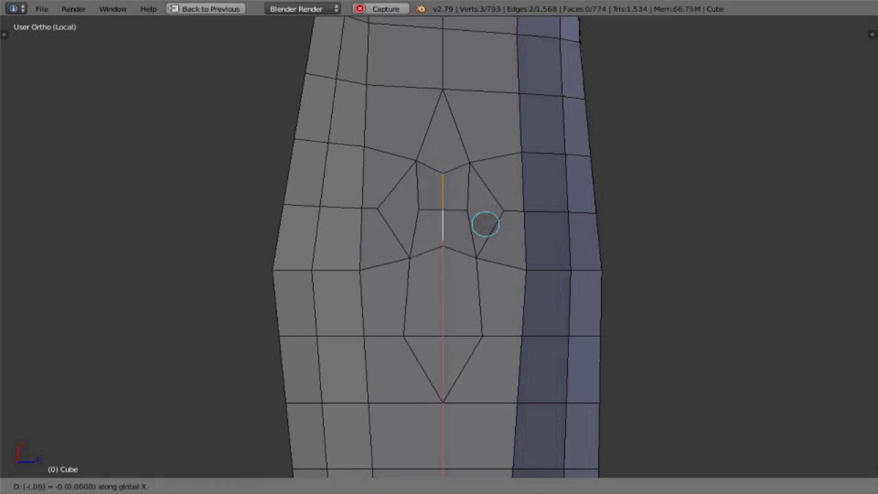
key(Return)
right_click(473, 198)
text(s.85)
key(Return)
key(g)
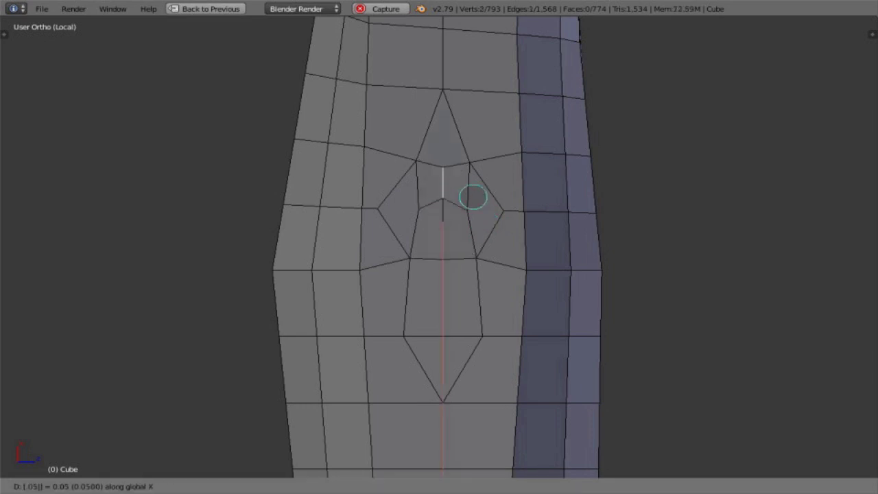
key(Escape)
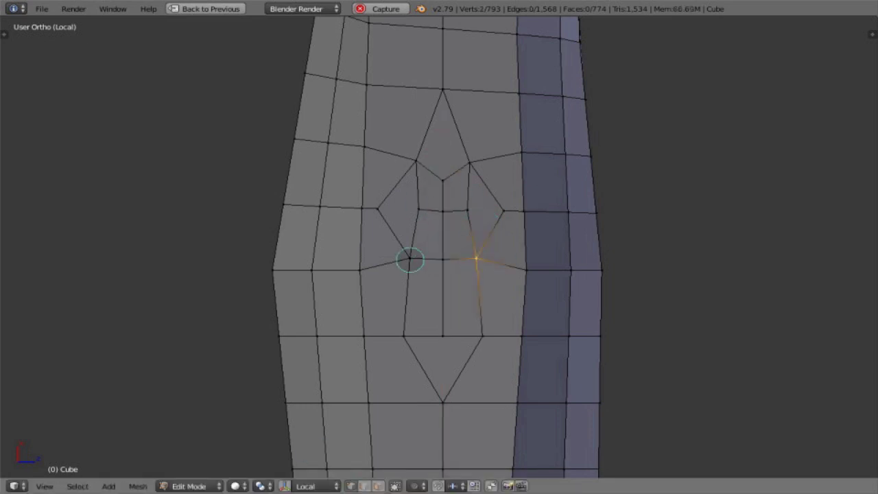
Spread the vertex pair at the -X corners of the central faces slightly apart along Z.
shift+right_click(409, 259)
key(s)
key(z)
key(Escape)
Spread the vertex pair at the +X corners of the central faces along Z and move it -0.01 along X.
right_click(416, 161)
shift+right_click(469, 164)
key(s)
key(z)
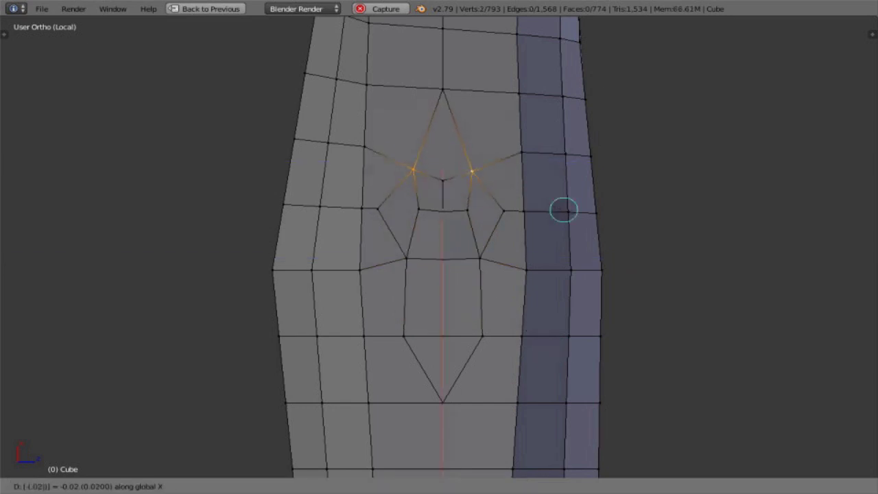
key(BackSpace)
text(1)
key(Return)
Move the center vertex near the diamond's -X tip 0.04 along X and scale the vertex pair beside it closer together.
right_click(447, 340)
key(g)
key(z)
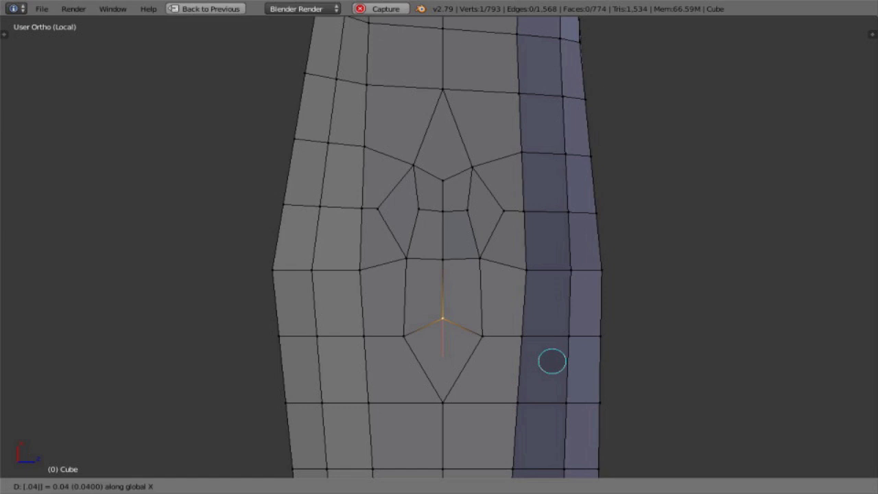
key(Escape)
right_click(473, 334)
shift+right_click(410, 334)
key(s)
key(Return)
Scale the two outermost side vertices of the diamond to 0.95.
right_click(379, 208)
shift+right_click(504, 211)
text(s.95)
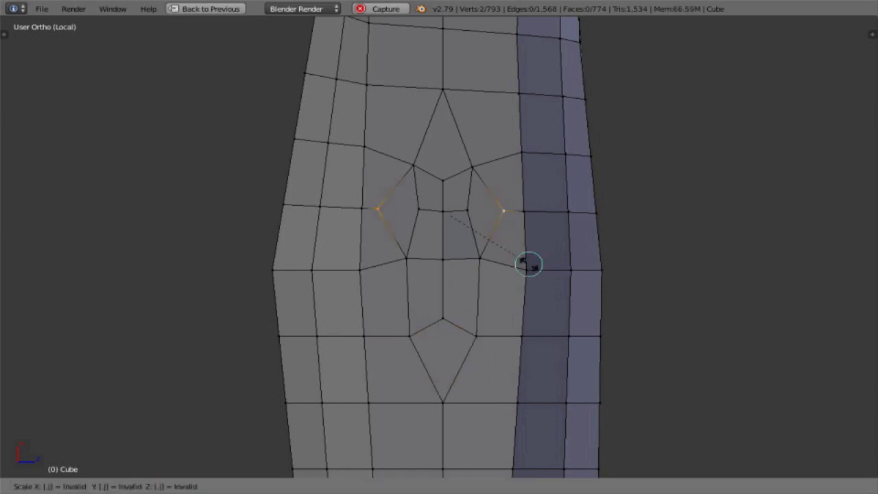
key(Return)
Move the diamond's +X tip vertex inward along negative X.
right_click(446, 93)
key(g)
key(x)
key(minus)
key(period)
key(0)
key(5)
key(Return)
Shift the vertices nearest the diamond's -X tip slightly along X and scale the adjacent pair at the central faces to 1.1.
right_click(475, 337)
shift+right_click(410, 337)
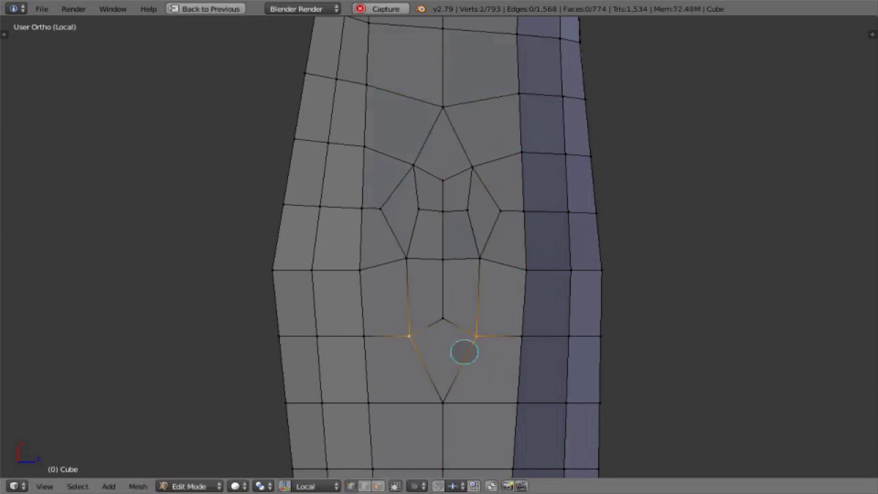
right_click(406, 258)
shift+right_click(480, 258)
text(s)
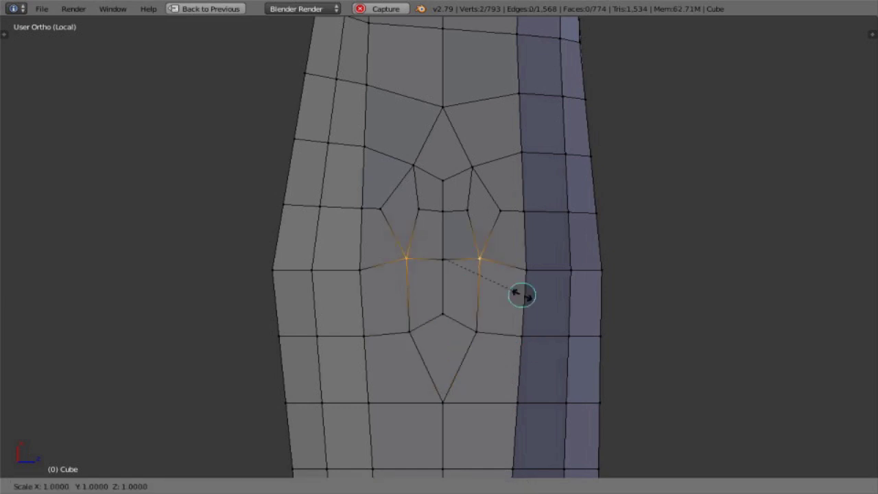
text(1.1)
key(Return)
Switch to face selection and select the whole block of faces covering the elbow diamond and its surrounding border.
key(ctrl+Tab)
right_click(391, 132)
ctrl+right_click(396, 368)
ctrl+right_click(490, 368)
ctrl+right_click(437, 161)
ctrl+shift+right_click(461, 291)
key(t)
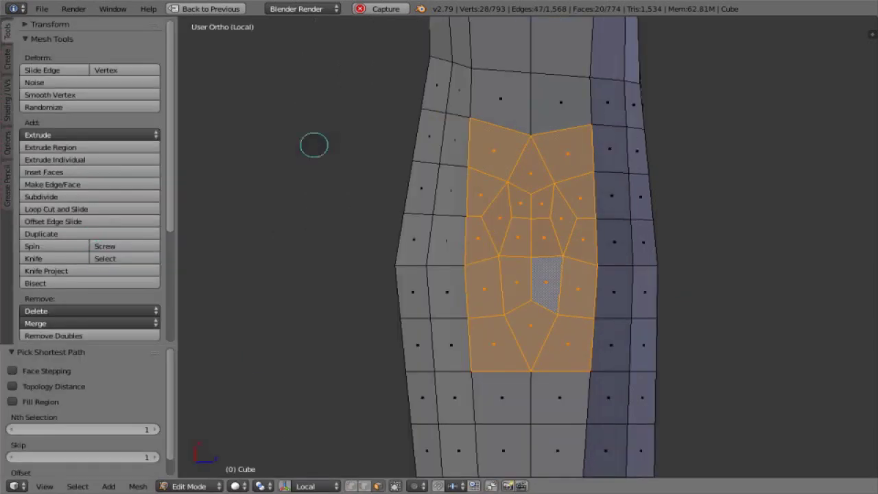
key(t)
key(a)
key(a)
right_click(397, 128)
ctrl+right_click(397, 359)
ctrl+right_click(489, 367)
ctrl+right_click(489, 130)
ctrl+shift+right_click(461, 291)
key(t)
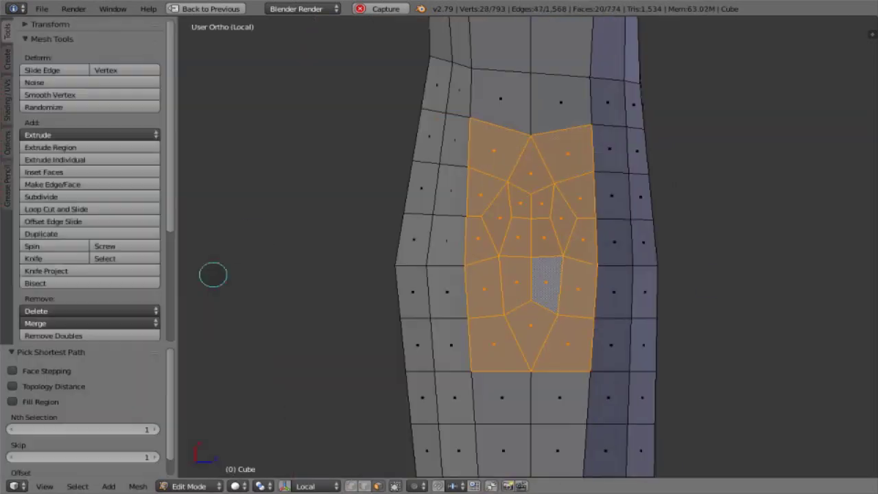
Apply Smooth Vertex to the selected elbow faces with smoothing 0.5, one repeat and the X, Y and Z axes enabled.
click(69, 96)
click(14, 441)
middle_drag(205, 356, 260, 322)
click(14, 441)
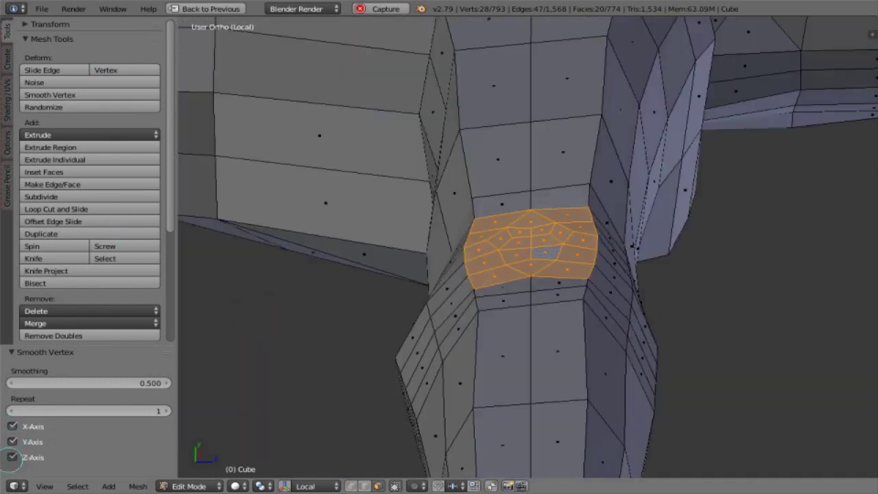
key(t)
Repeat the vertex smoothing on the selected elbow faces.
key(shift+KP_7)
click(137, 486)
mouse_move(161, 326)
click(288, 153)
click(142, 486)
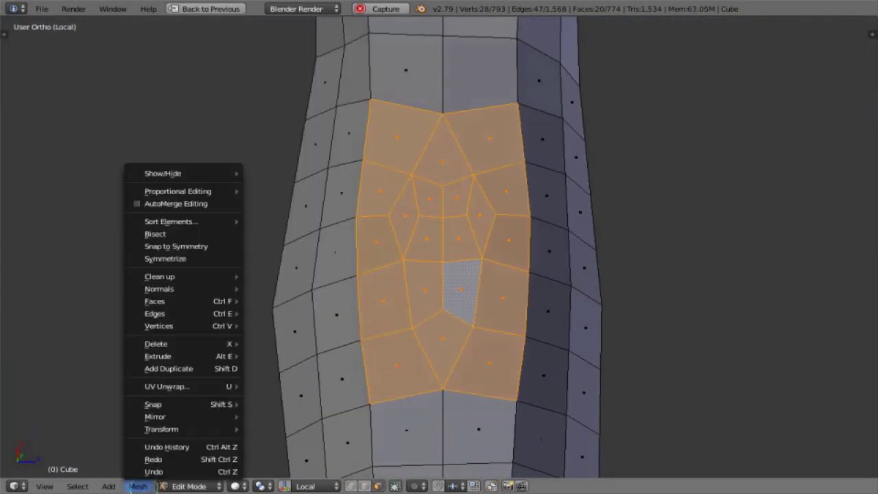
click(288, 153)
click(138, 486)
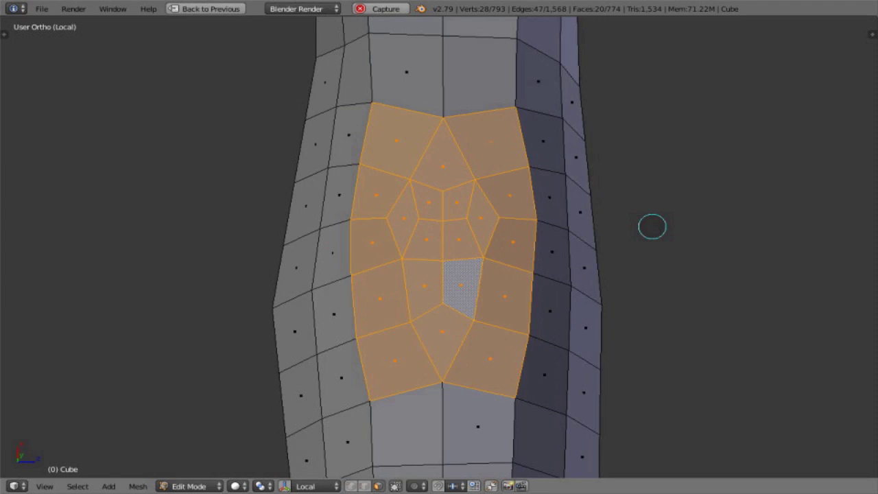
click(423, 292)
shift+click(458, 286)
key(KP_2)
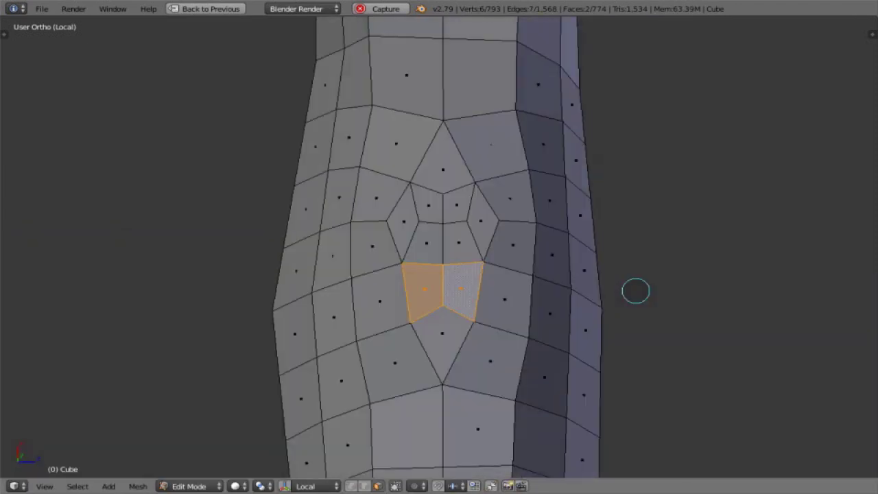
Select the whole body mesh and symmetrize it to copy the reshaped elbow to the other arm.
key(ctrl+KP_1)
key(a)
key(a)
key(KP_Decimal)
scroll(635, 290, up, 3)
key(space)
text(symmetrize)
key(Return)
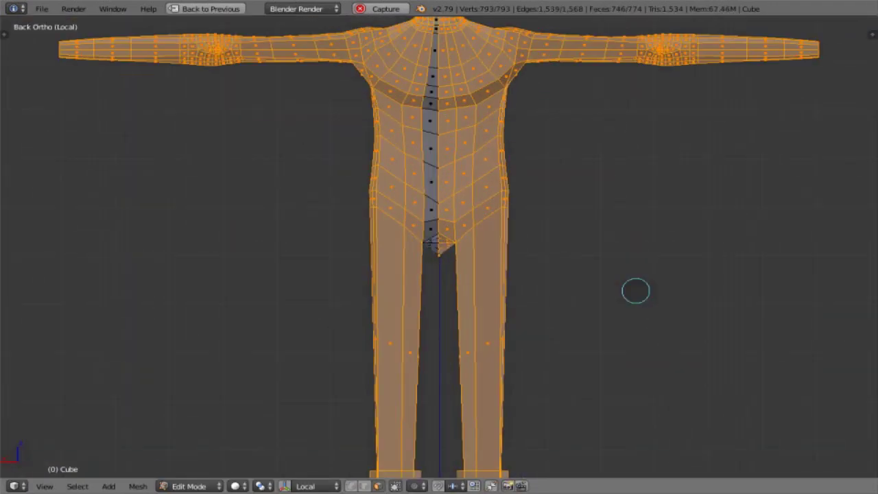
Clear the selection and examine the symmetrized body from behind, above and the front.
key(a)
key(KP_8)
key(KP_8)
key(KP_8)
key(KP_8)
key(KP_2)
key(KP_2)
key(KP_8)
key(KP_8)
key(KP_9)
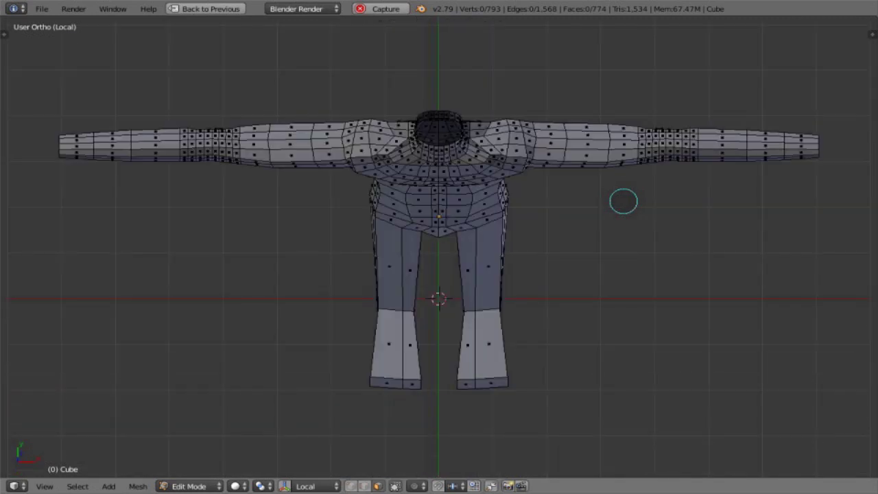